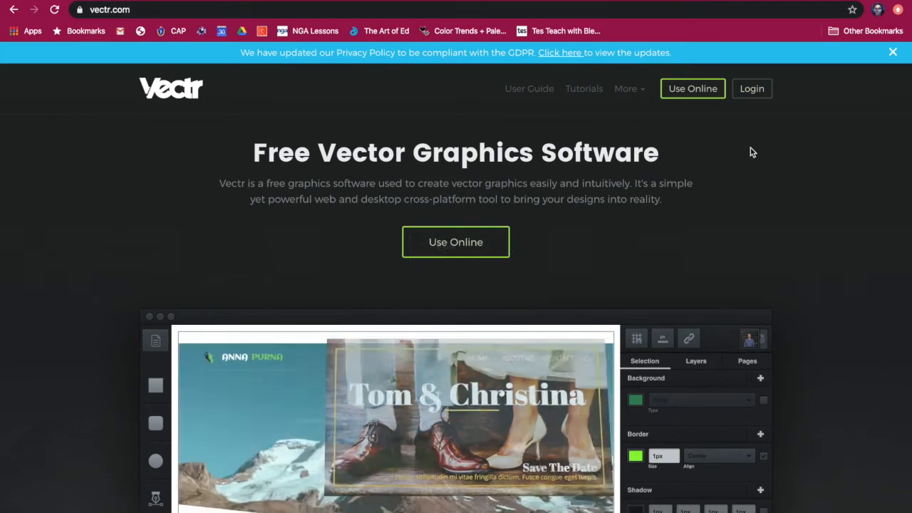
Log in to Vectr with the school Google account and create a new file
{"action": "left_click", "coordinate": [751, 88]}
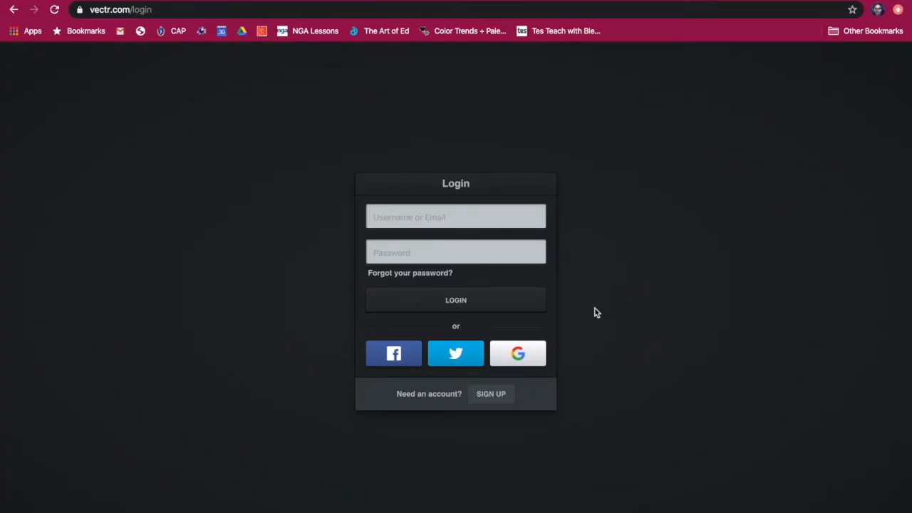
{"action": "left_click", "coordinate": [526, 356]}
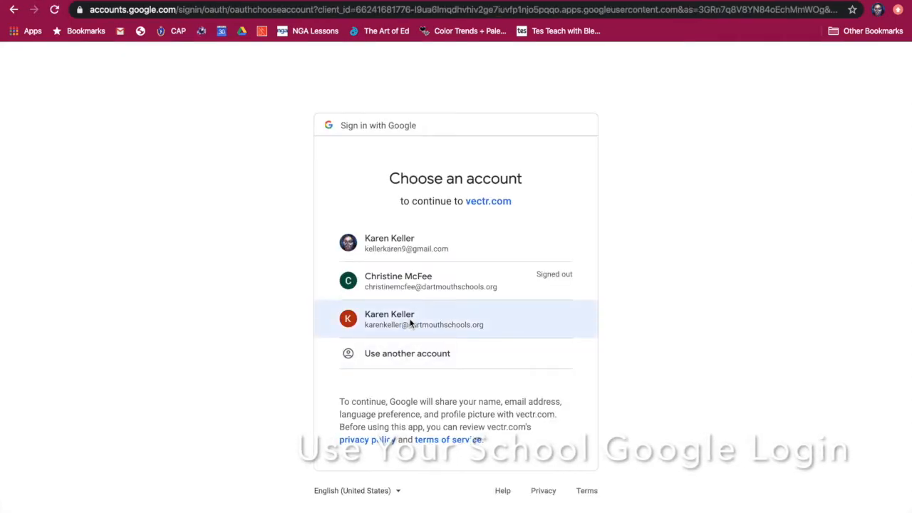
{"action": "left_click", "coordinate": [410, 323]}
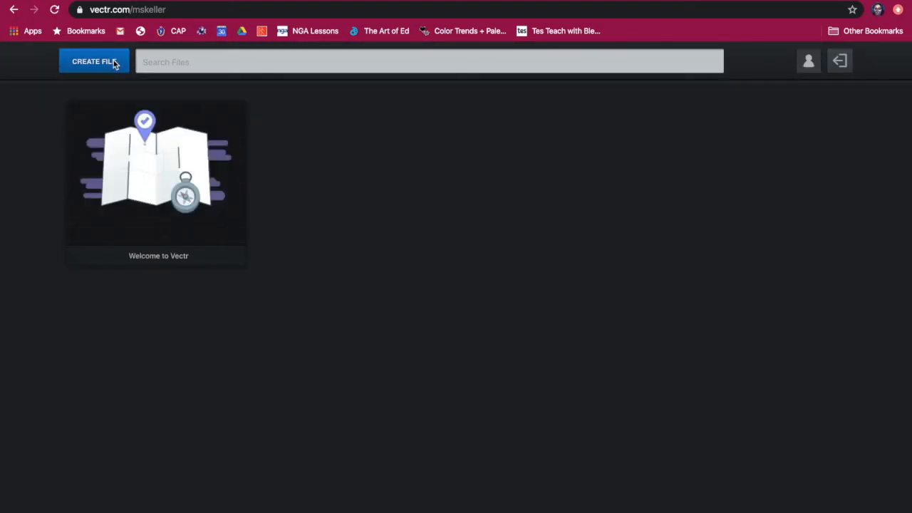
{"action": "left_click", "coordinate": [114, 63]}
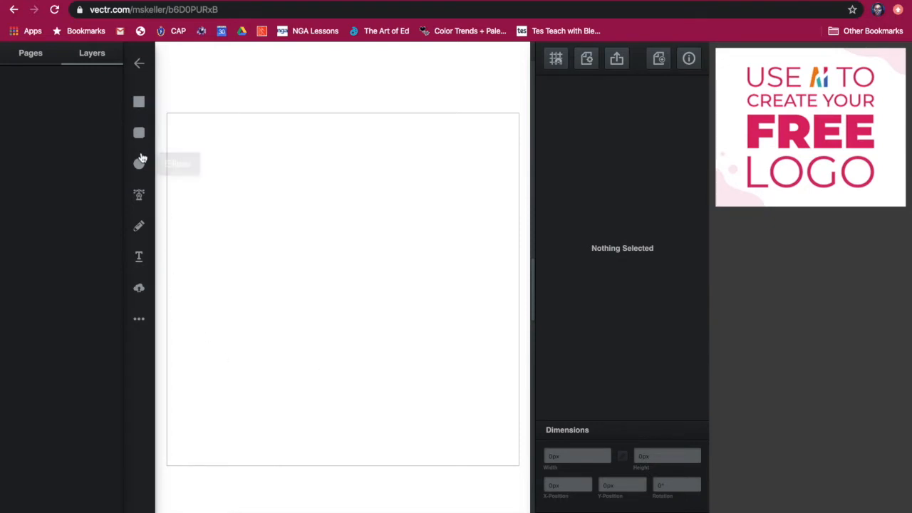
{"action": "left_click", "coordinate": [141, 319]}
{"action": "left_click", "coordinate": [141, 319]}
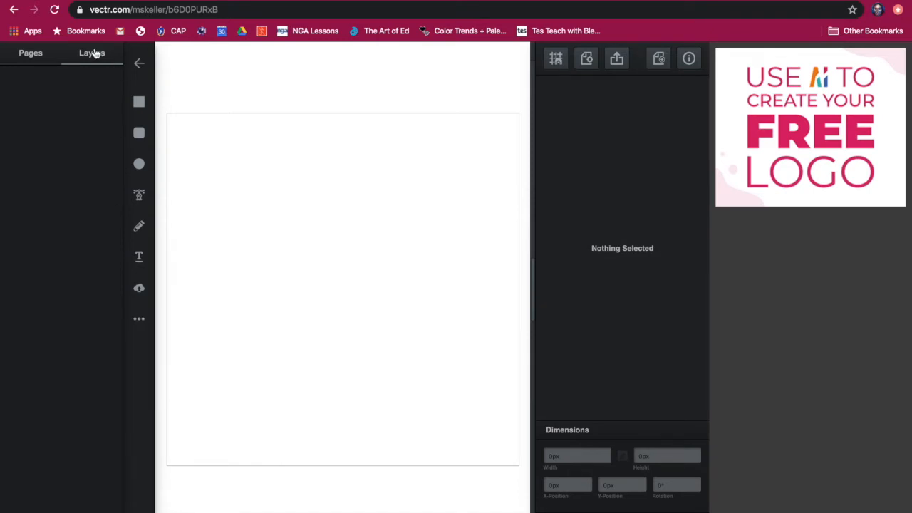
Try adding a second page to the file and delete it again
{"action": "left_click", "coordinate": [23, 50]}
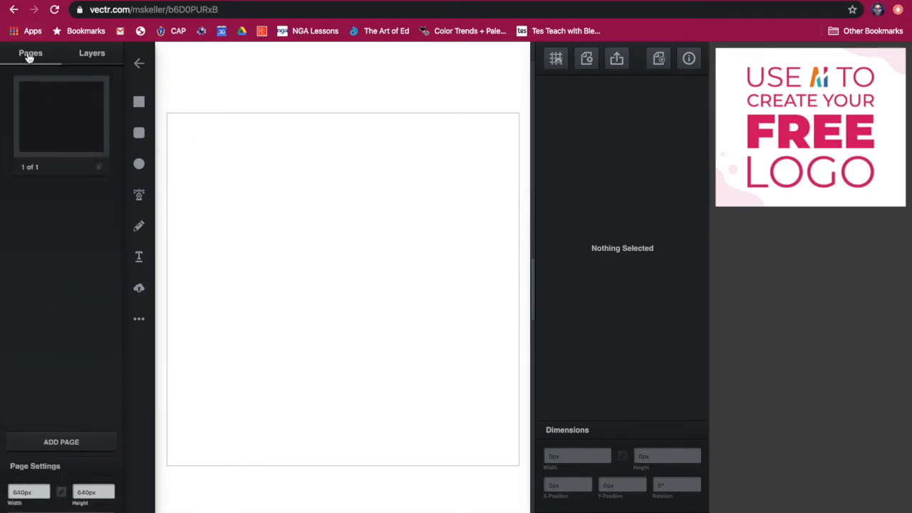
{"action": "left_click", "coordinate": [76, 443]}
{"action": "left_click", "coordinate": [52, 148]}
{"action": "left_click", "coordinate": [59, 205]}
{"action": "left_click", "coordinate": [99, 276]}
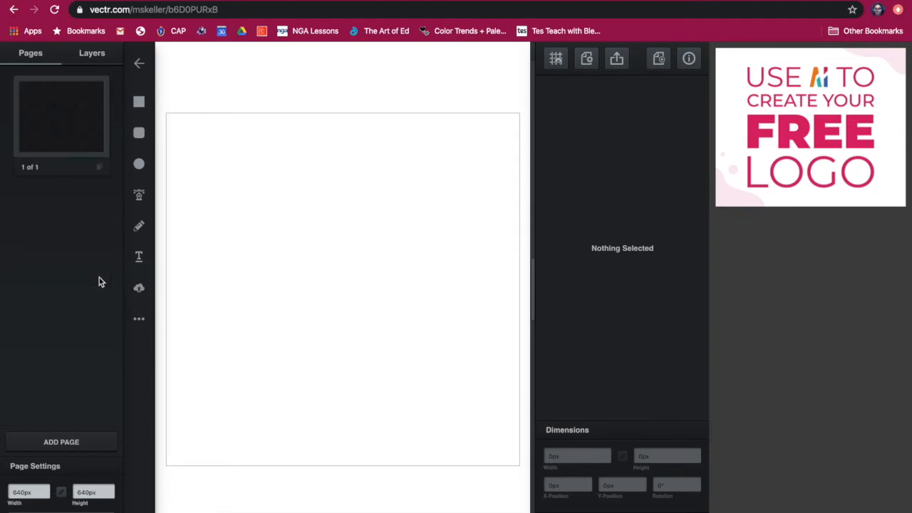
Show the layer list and draw a 640 by 640 px rectangle covering the whole page as the background
{"action": "left_click", "coordinate": [92, 55]}
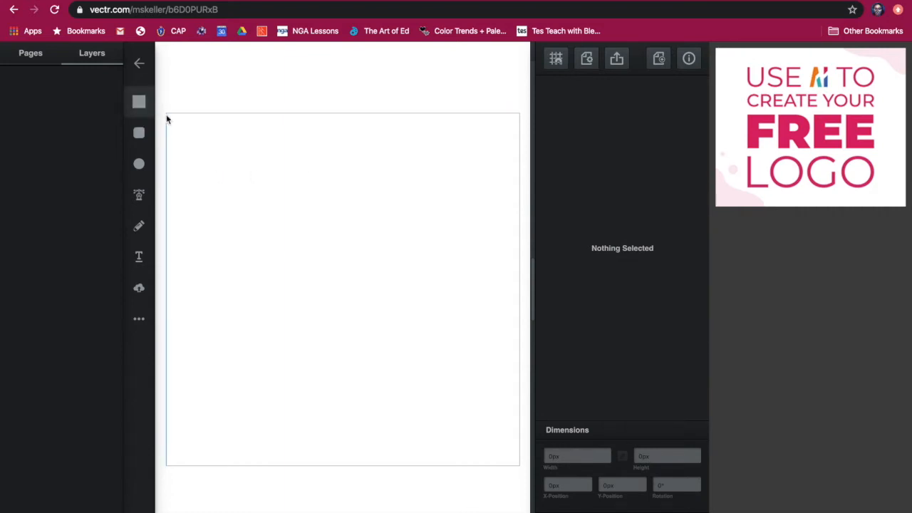
{"action": "left_click_drag", "start_coordinate": [167, 113], "coordinate": [518, 466]}
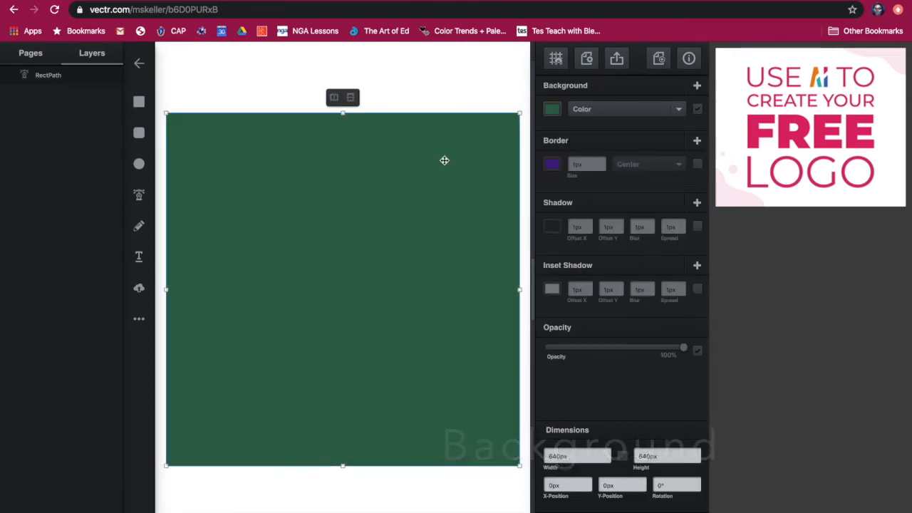
Fill the background rectangle with a solid pale purple color and deselect it
{"action": "left_click", "coordinate": [584, 111]}
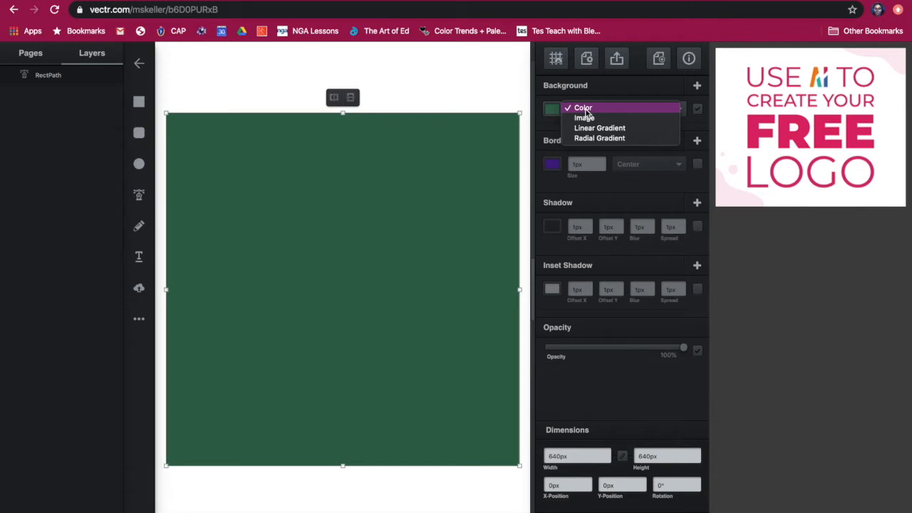
{"action": "left_click", "coordinate": [584, 109]}
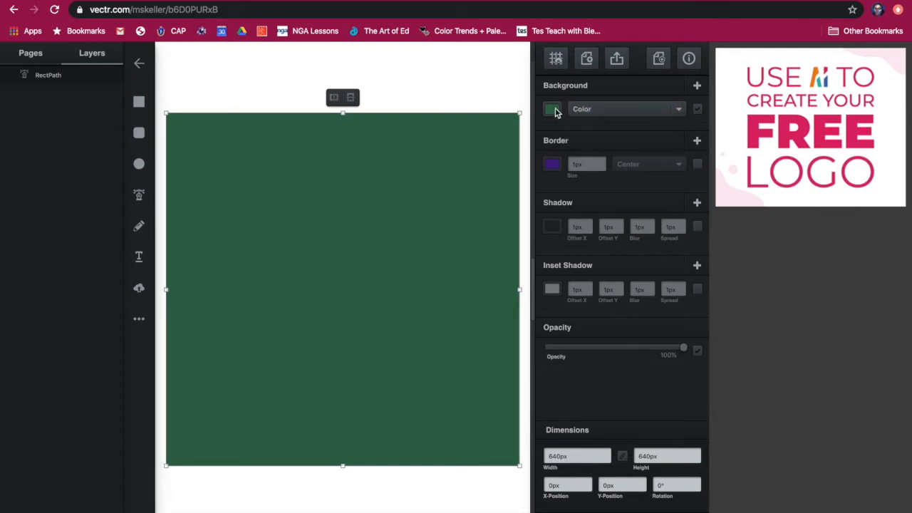
{"action": "left_click", "coordinate": [552, 110]}
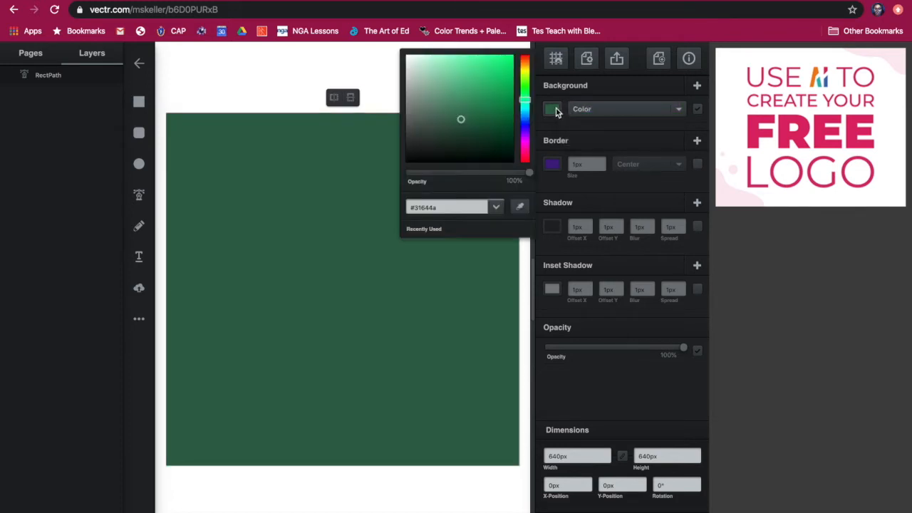
{"action": "left_click", "coordinate": [525, 76]}
{"action": "mouse_move", "coordinate": [525, 71]}
{"action": "left_mouse_down"}
{"action": "mouse_move", "coordinate": [523, 62]}
{"action": "mouse_move", "coordinate": [454, 49]}
{"action": "left_mouse_up"}
{"action": "left_click", "coordinate": [481, 62]}
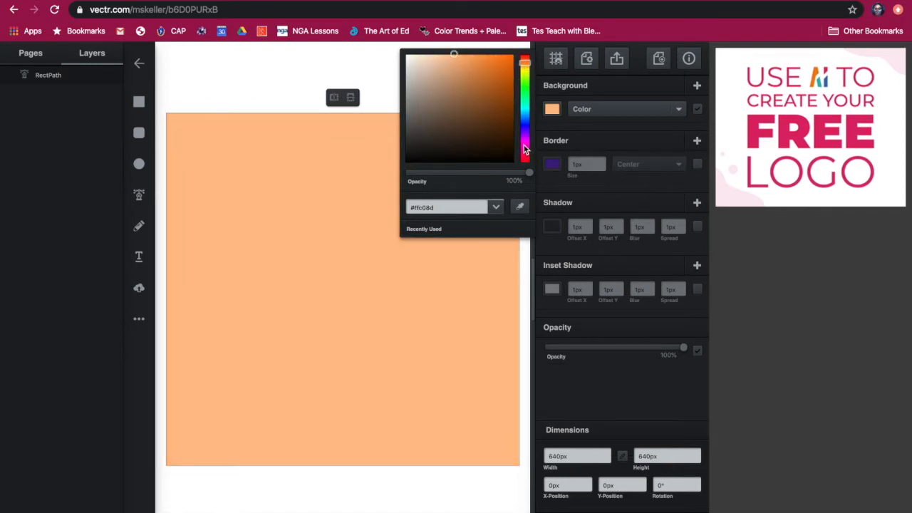
{"action": "left_click", "coordinate": [525, 147]}
{"action": "left_click", "coordinate": [525, 136]}
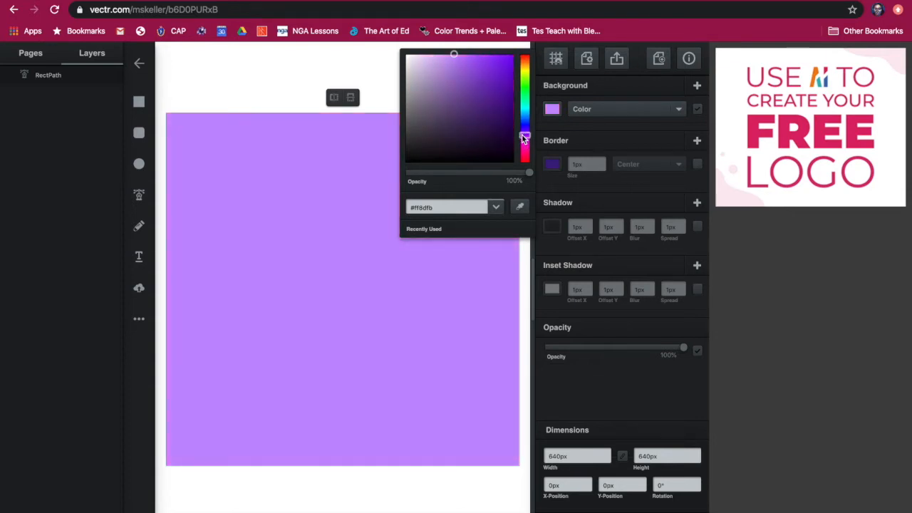
{"action": "left_click_drag", "start_coordinate": [429, 55], "coordinate": [423, 60]}
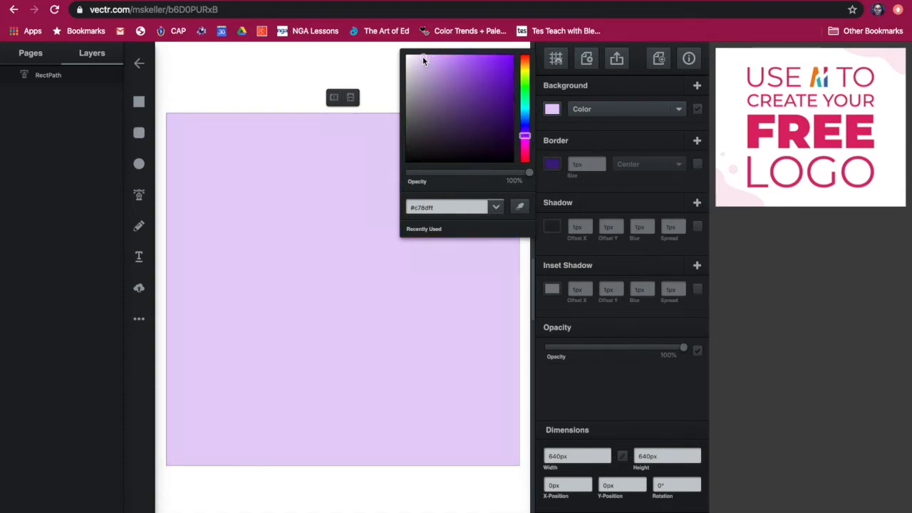
{"action": "left_click", "coordinate": [494, 301]}
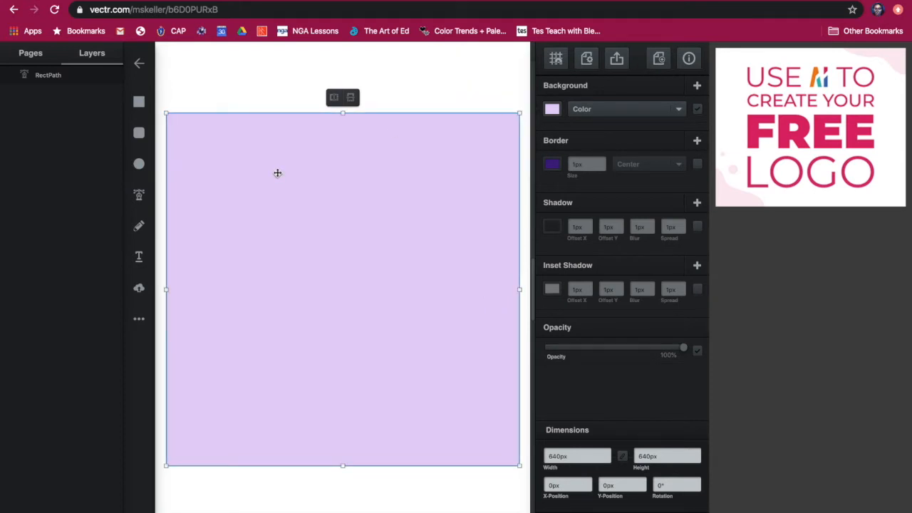
{"action": "left_click", "coordinate": [214, 93]}
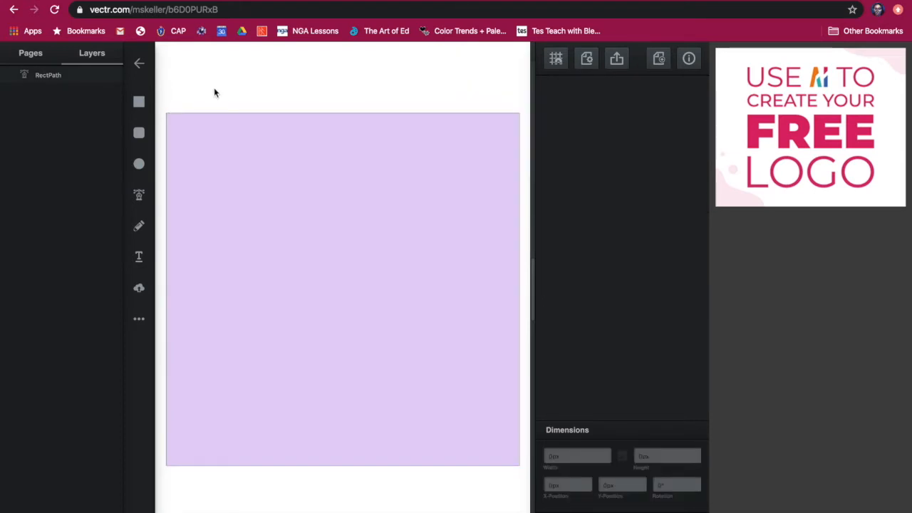
Draw a rounded rectangle across the middle of the page and widen it to about 500 by 162 px
{"action": "left_click", "coordinate": [143, 137]}
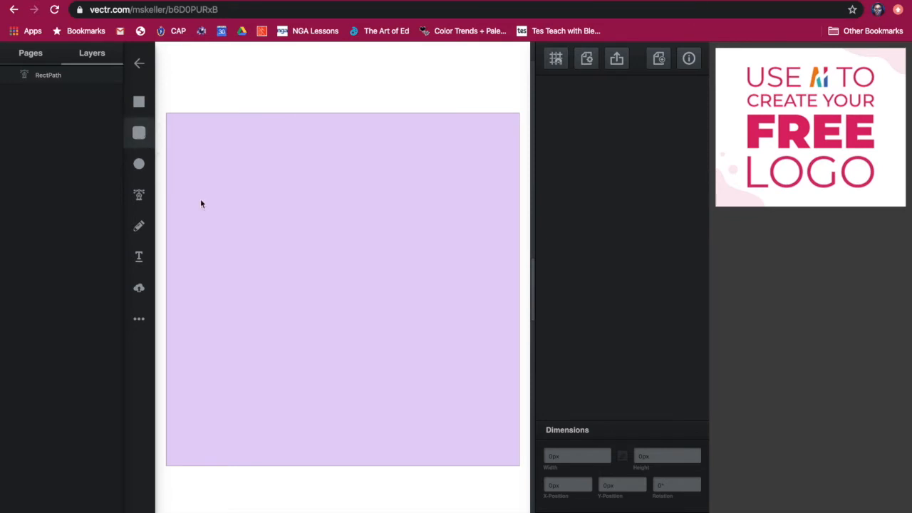
{"action": "left_click_drag", "start_coordinate": [205, 240], "coordinate": [430, 325]}
{"action": "left_click_drag", "start_coordinate": [432, 282], "coordinate": [479, 280]}
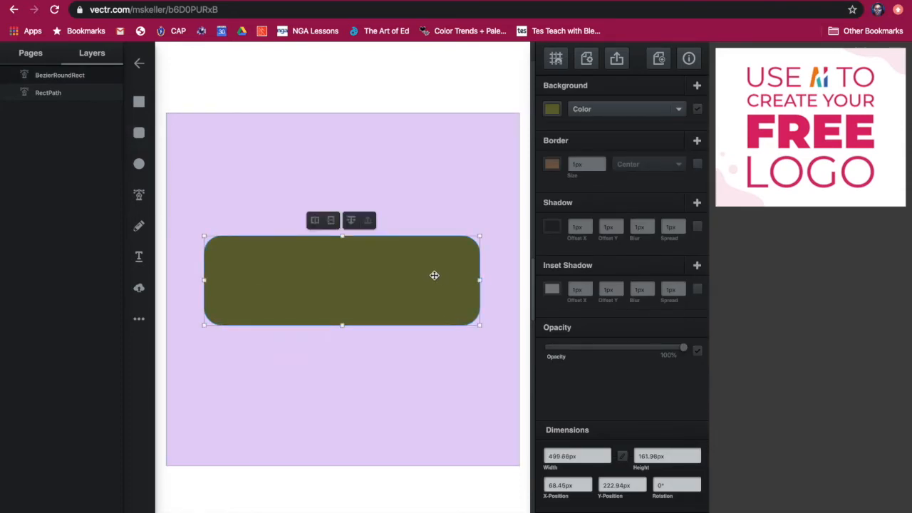
Give the rounded rectangle a radial gradient fill and move the gradient's center to the middle of the shape
{"action": "left_click", "coordinate": [678, 110]}
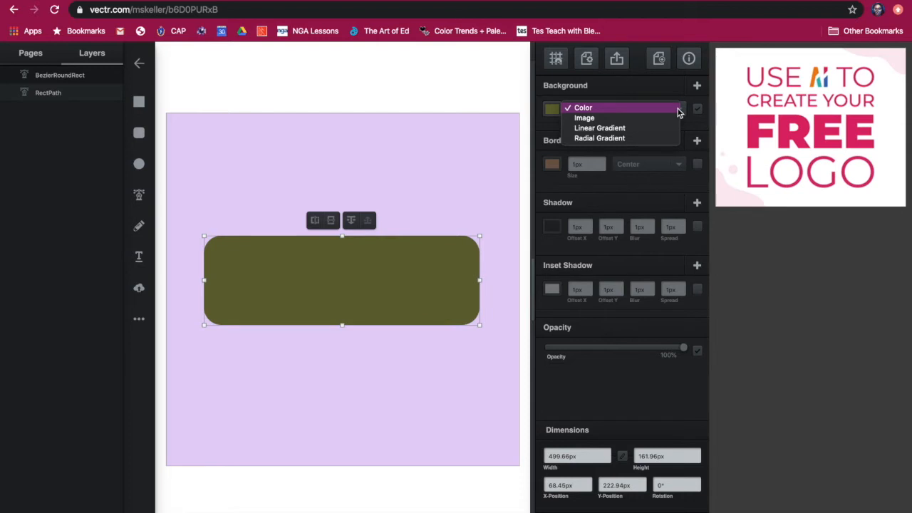
{"action": "left_click", "coordinate": [678, 108]}
{"action": "left_click", "coordinate": [682, 113]}
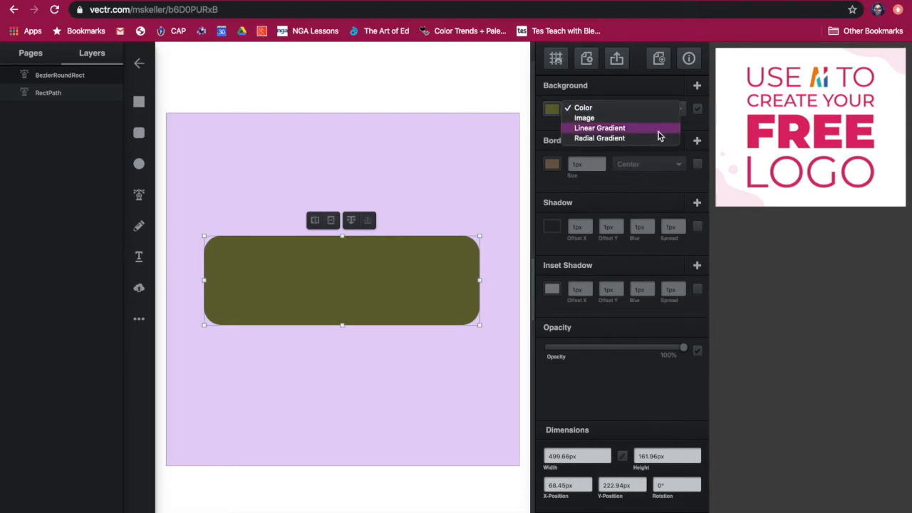
{"action": "left_click", "coordinate": [654, 139]}
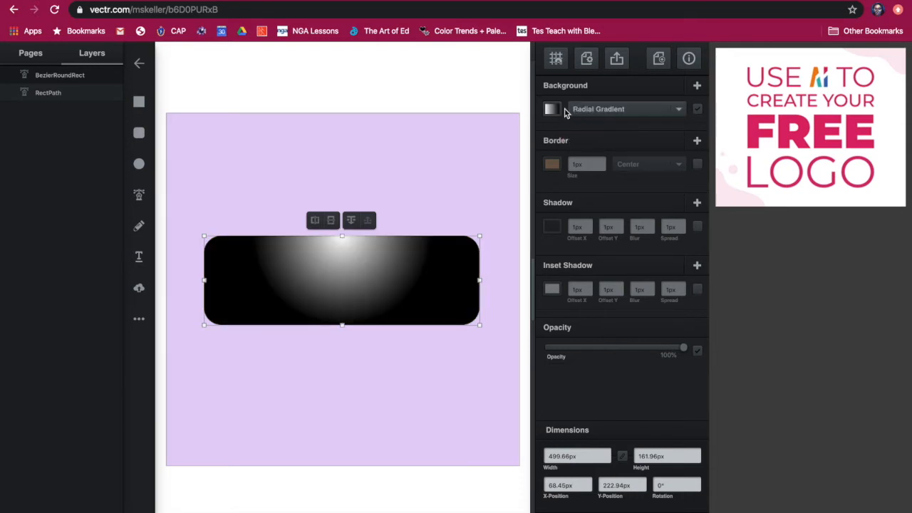
{"action": "left_click", "coordinate": [552, 109]}
{"action": "left_click_drag", "start_coordinate": [341, 237], "coordinate": [342, 285]}
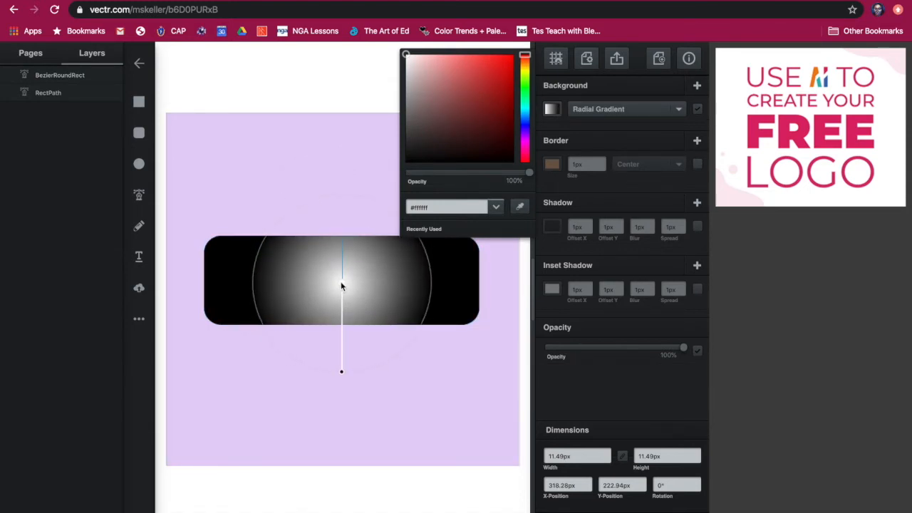
Set the gradient's center color to light pink #fbabab and deselect the rounded rectangle
{"action": "left_click", "coordinate": [450, 61]}
{"action": "left_click_drag", "start_coordinate": [450, 59], "coordinate": [439, 55]}
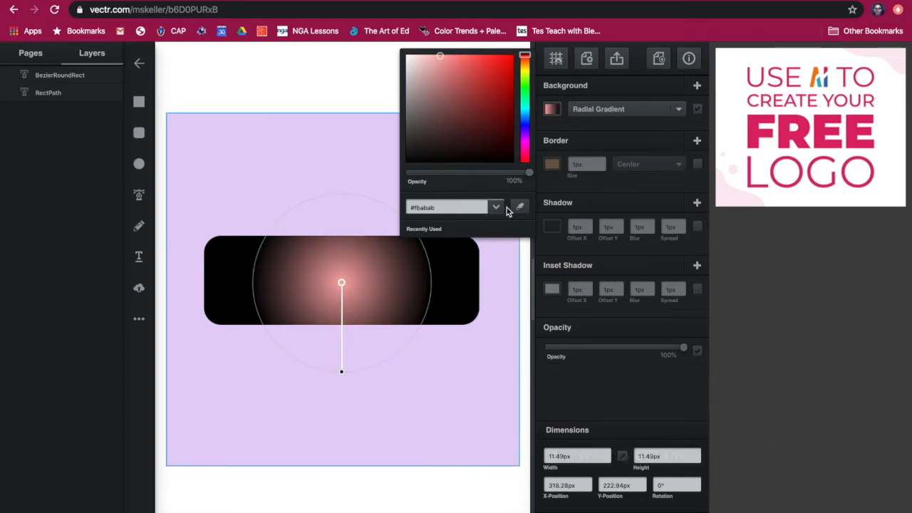
{"action": "left_click", "coordinate": [442, 302]}
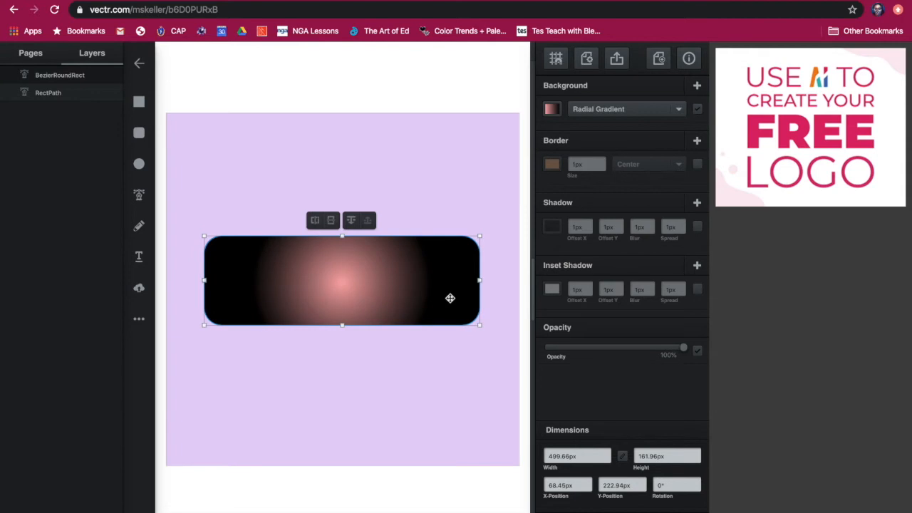
{"action": "key", "text": "Escape"}
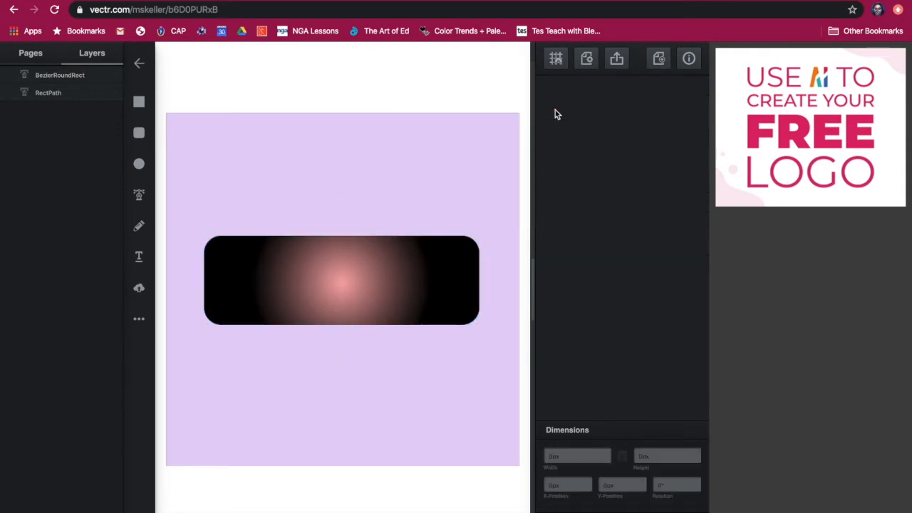
Shift the hue of the rounded rectangle's gradient center color to light violet #beabfb
{"action": "left_click", "coordinate": [497, 258]}
{"action": "left_click", "coordinate": [452, 259]}
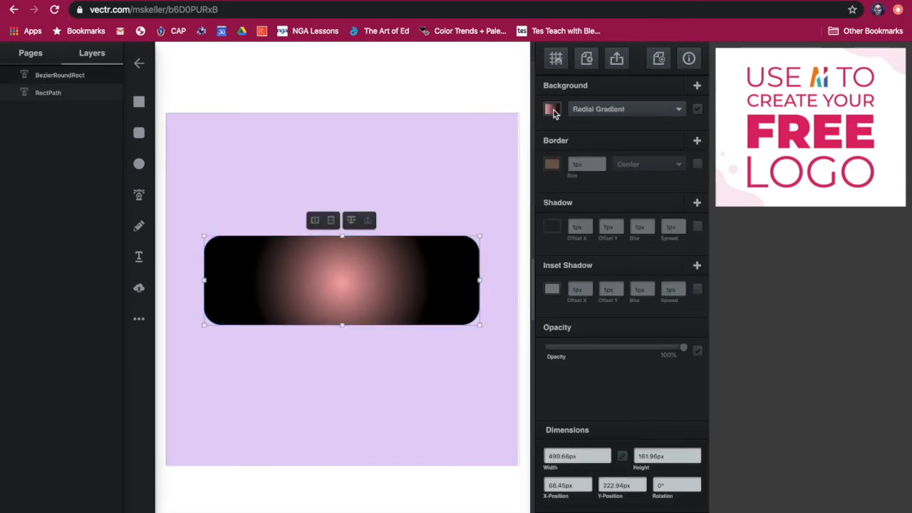
{"action": "left_click", "coordinate": [552, 110]}
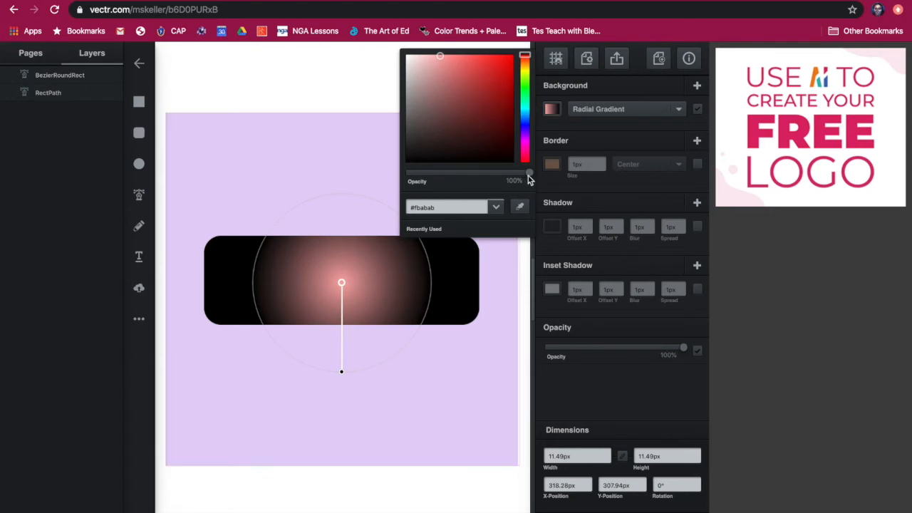
{"action": "left_click", "coordinate": [495, 208]}
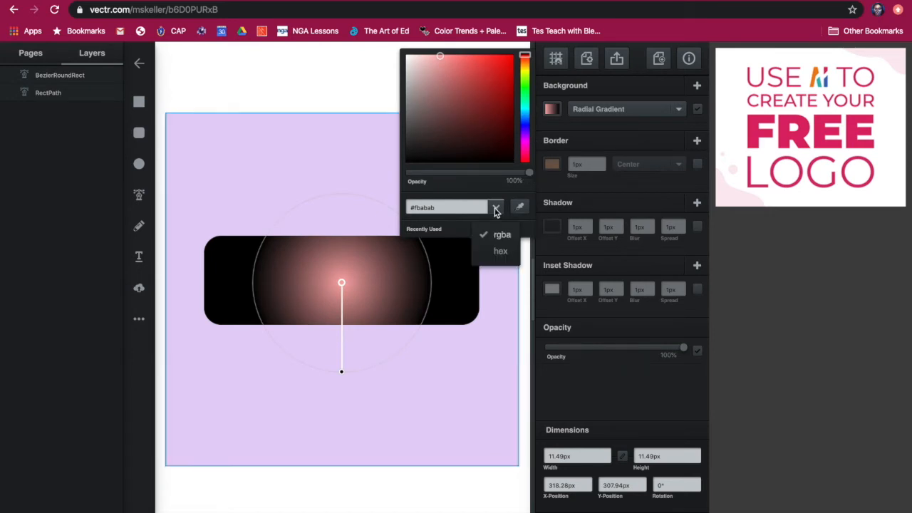
{"action": "left_click_drag", "start_coordinate": [525, 56], "coordinate": [525, 130]}
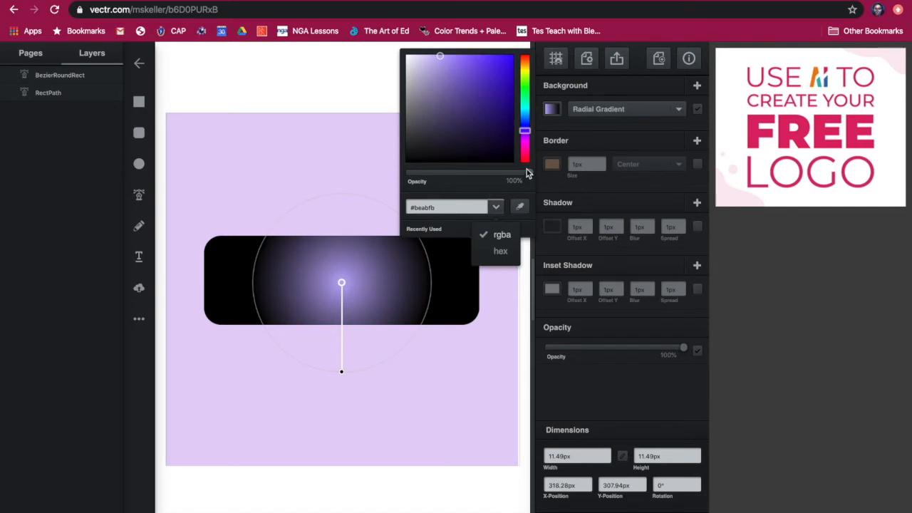
{"action": "left_click", "coordinate": [371, 112]}
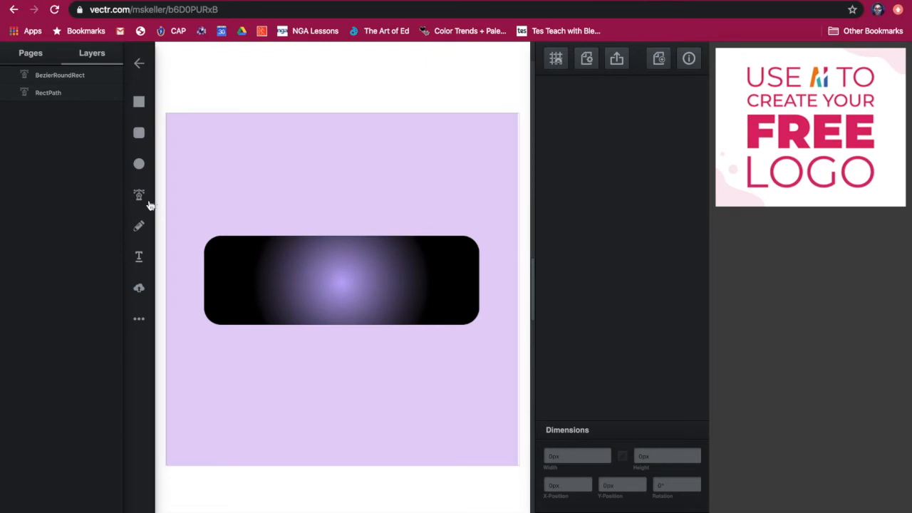
Add a text line with the teacher's name just above the rounded rectangle
{"action": "left_click", "coordinate": [139, 257]}
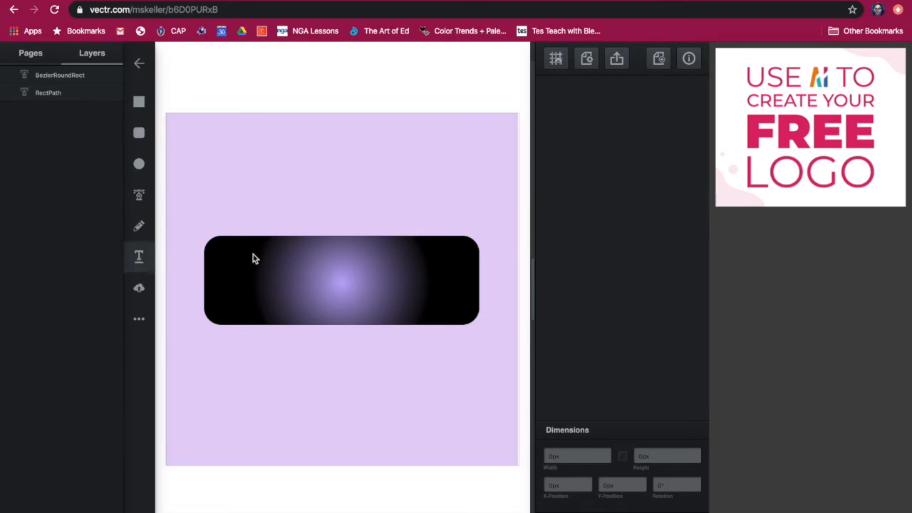
{"action": "left_click", "coordinate": [276, 208]}
{"action": "key", "text": "BackSpace"}
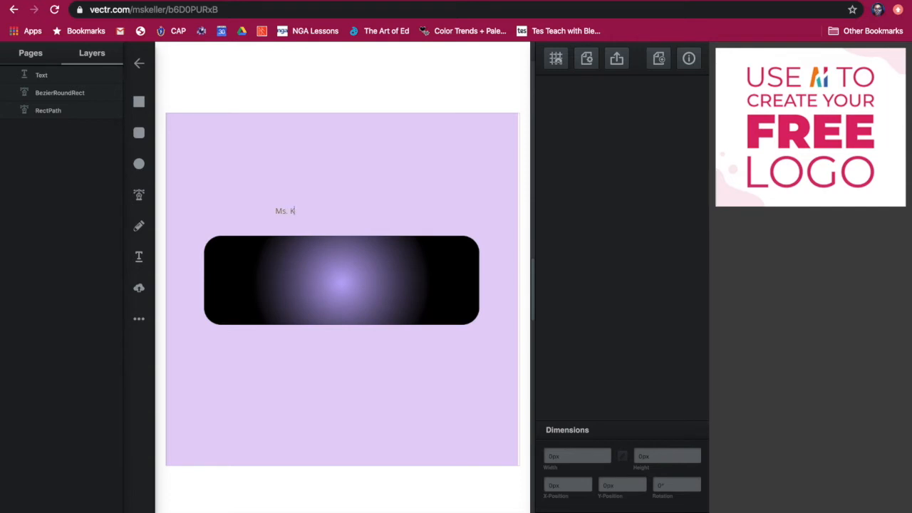
{"action": "left_click", "coordinate": [211, 161]}
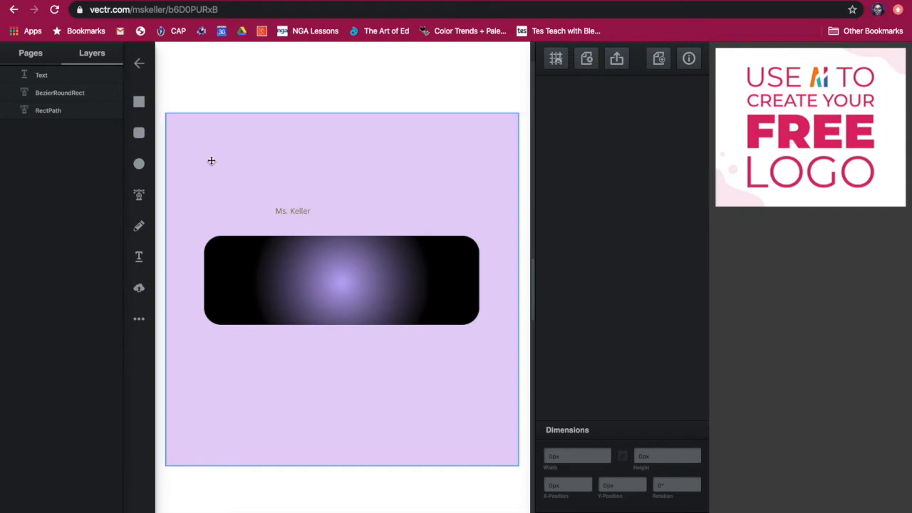
Set the name text's font to Over the Rainbow
{"action": "left_click", "coordinate": [313, 211]}
{"action": "double_click", "coordinate": [294, 210]}
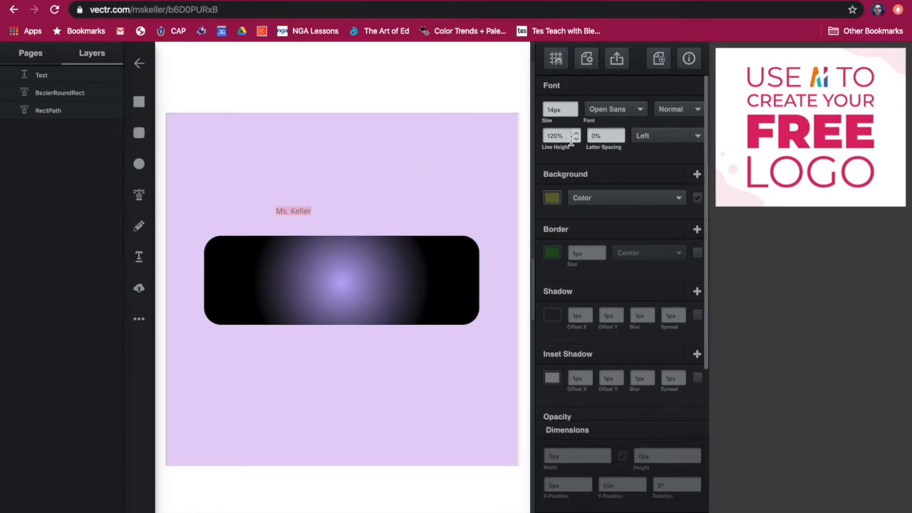
{"action": "left_click", "coordinate": [639, 111]}
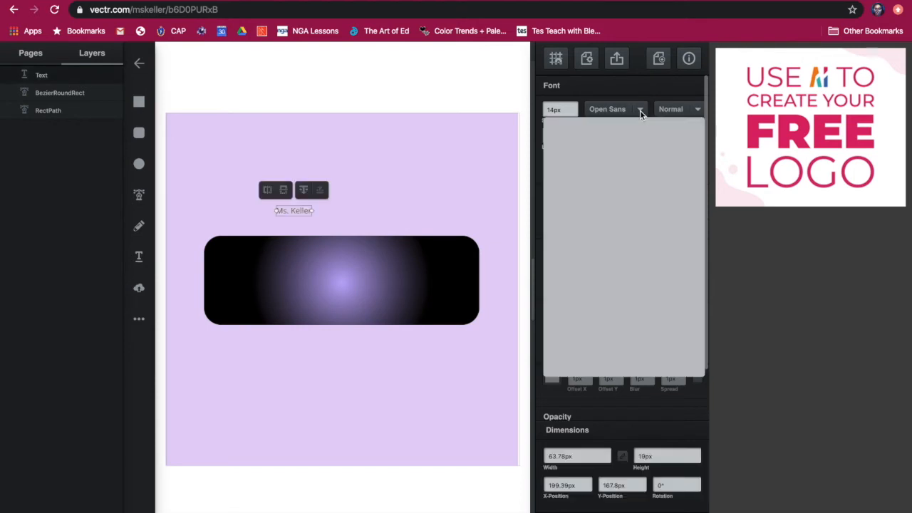
{"action": "scroll", "coordinate": [639, 295], "scroll_direction": "down", "scroll_amount": 6}
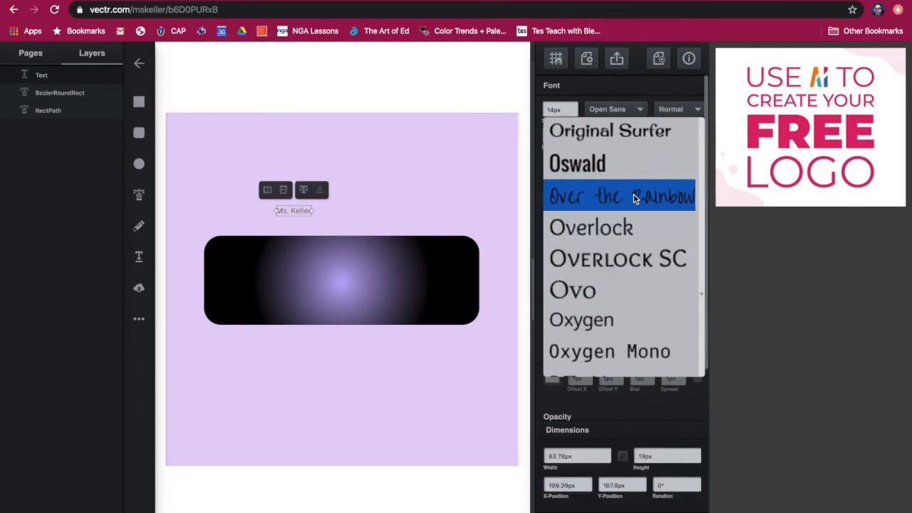
{"action": "left_click", "coordinate": [636, 200]}
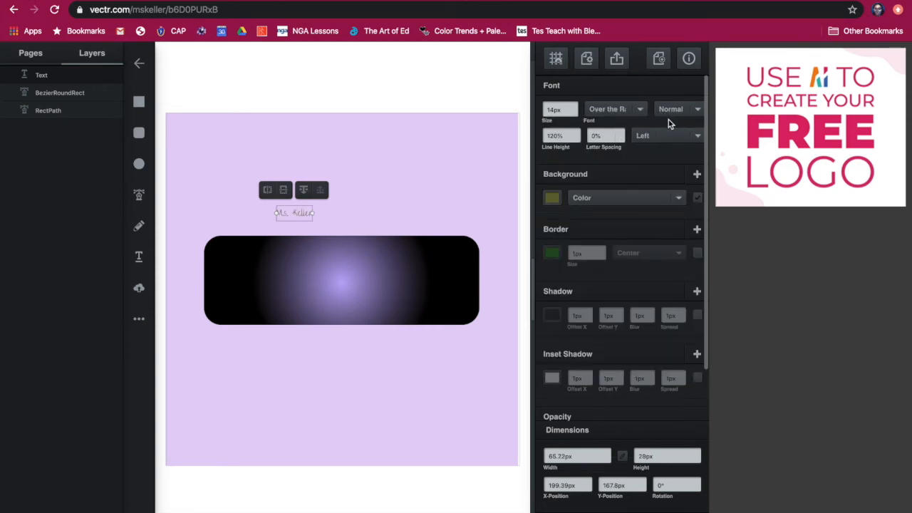
Change the name text's solid fill color to a deep blue
{"action": "left_click", "coordinate": [676, 203]}
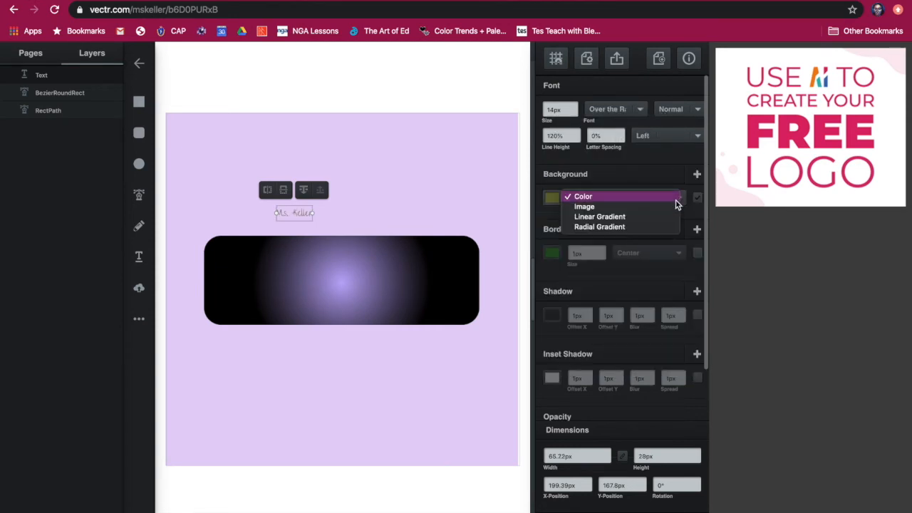
{"action": "left_click", "coordinate": [557, 198]}
{"action": "left_click", "coordinate": [557, 198]}
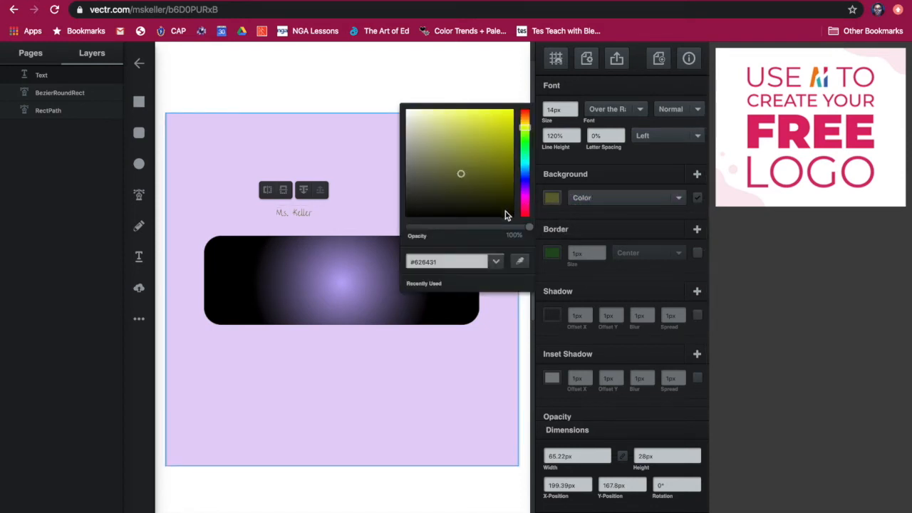
{"action": "left_click", "coordinate": [524, 180]}
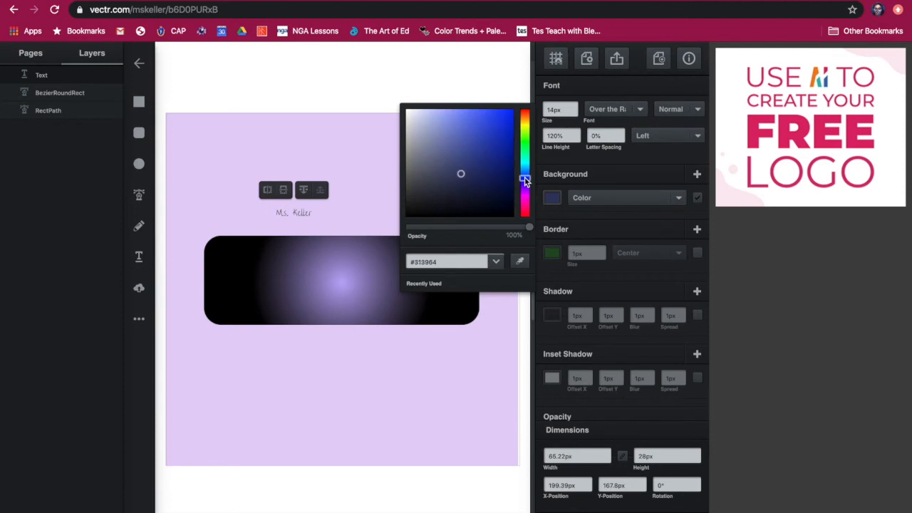
{"action": "mouse_move", "coordinate": [508, 157]}
{"action": "left_mouse_down"}
{"action": "mouse_move", "coordinate": [503, 143]}
{"action": "mouse_move", "coordinate": [529, 119]}
{"action": "mouse_move", "coordinate": [531, 151]}
{"action": "left_mouse_up"}
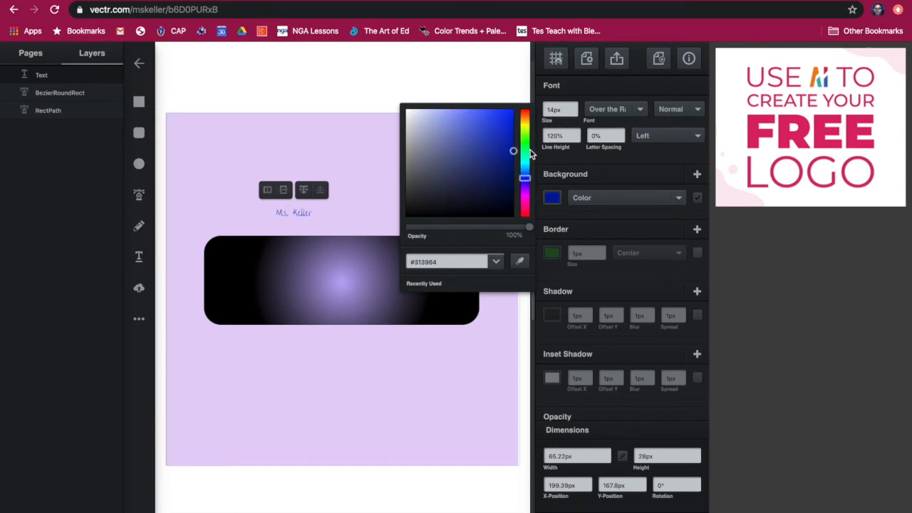
{"action": "left_click", "coordinate": [381, 160]}
{"action": "left_click", "coordinate": [380, 161]}
Enlarge the name text to about 329 px wide and center it on the rounded rectangle
{"action": "left_click", "coordinate": [306, 211]}
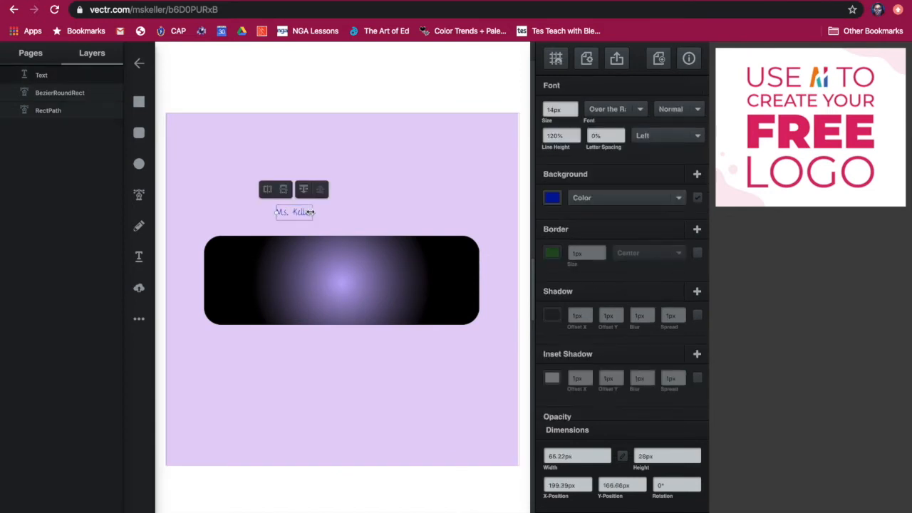
{"action": "left_click_drag", "start_coordinate": [310, 211], "coordinate": [400, 281]}
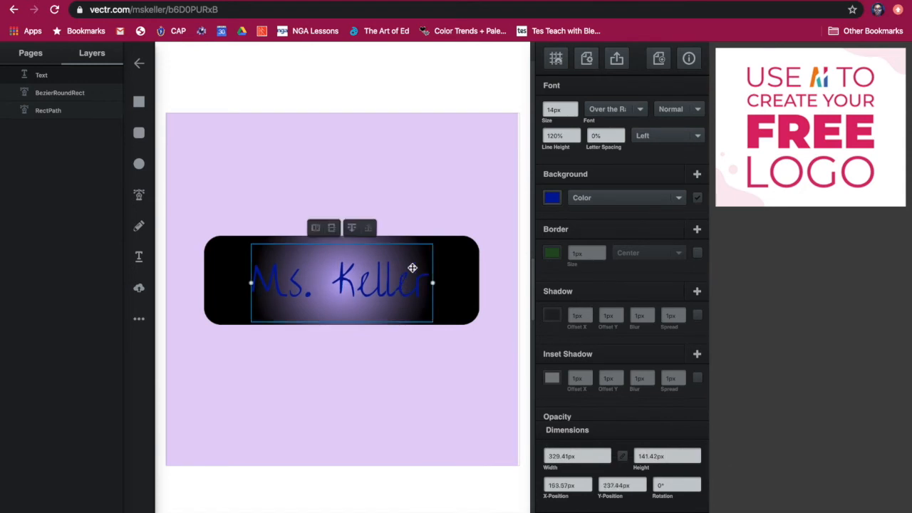
Replace the rounded rectangle's radial gradient with a solid off-white fill
{"action": "left_click", "coordinate": [463, 257]}
{"action": "left_click", "coordinate": [678, 109]}
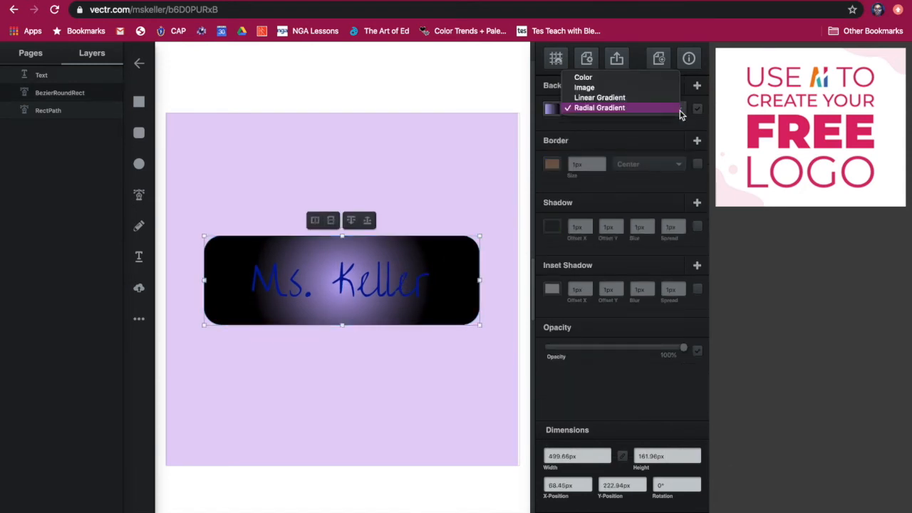
{"action": "left_click", "coordinate": [678, 108]}
{"action": "left_click", "coordinate": [648, 113]}
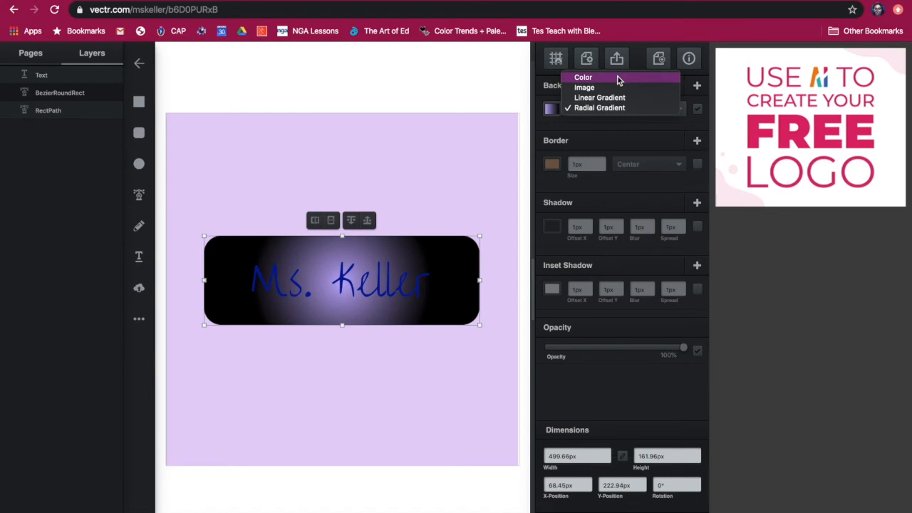
{"action": "left_click", "coordinate": [619, 78]}
{"action": "left_click", "coordinate": [559, 111]}
{"action": "left_click_drag", "start_coordinate": [407, 68], "coordinate": [407, 56]}
{"action": "left_click", "coordinate": [336, 171]}
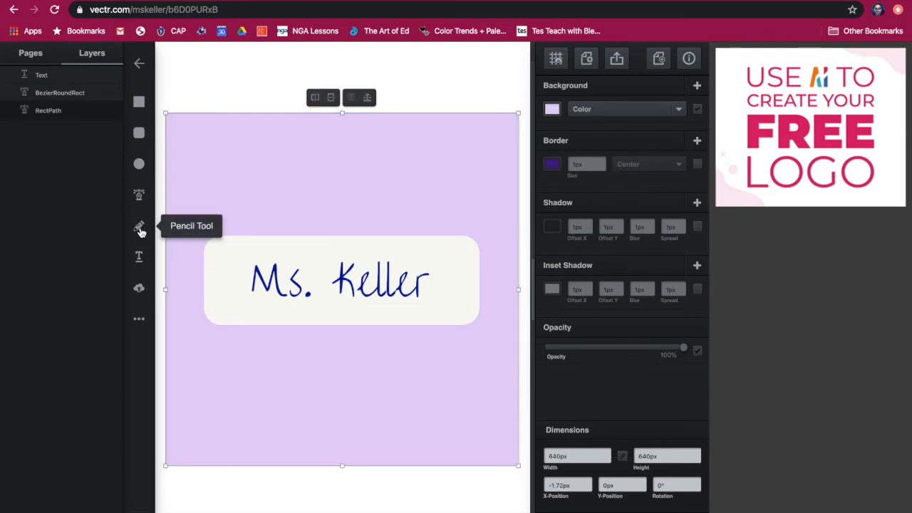
Draw a closed, curved butterfly wing outline about 91 × 114 px above the rounded rectangle with the Pen tool
{"action": "left_click", "coordinate": [139, 195]}
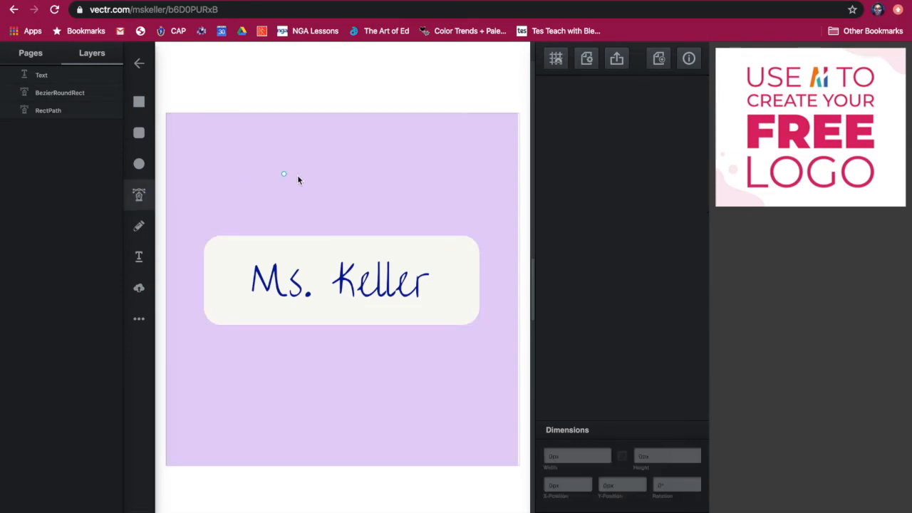
{"action": "left_click", "coordinate": [282, 184]}
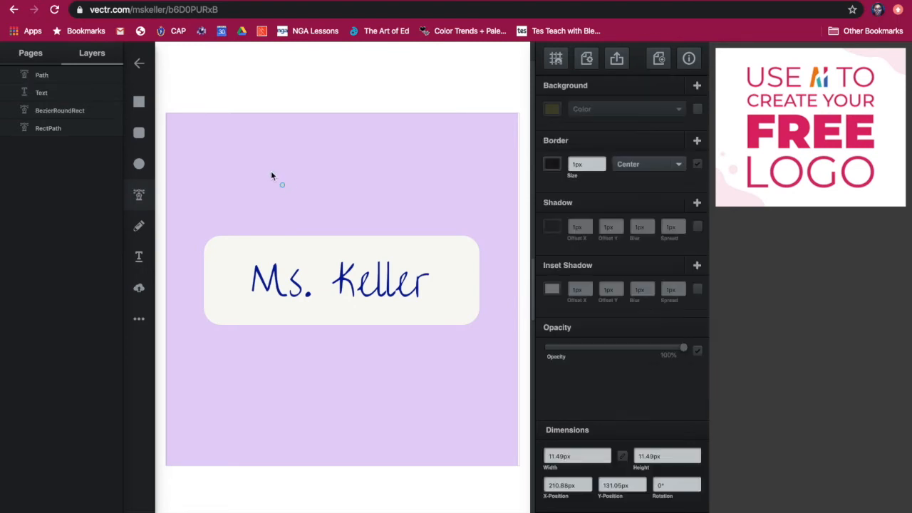
{"action": "left_click_drag", "start_coordinate": [246, 166], "coordinate": [219, 177]}
{"action": "left_click", "coordinate": [241, 213]}
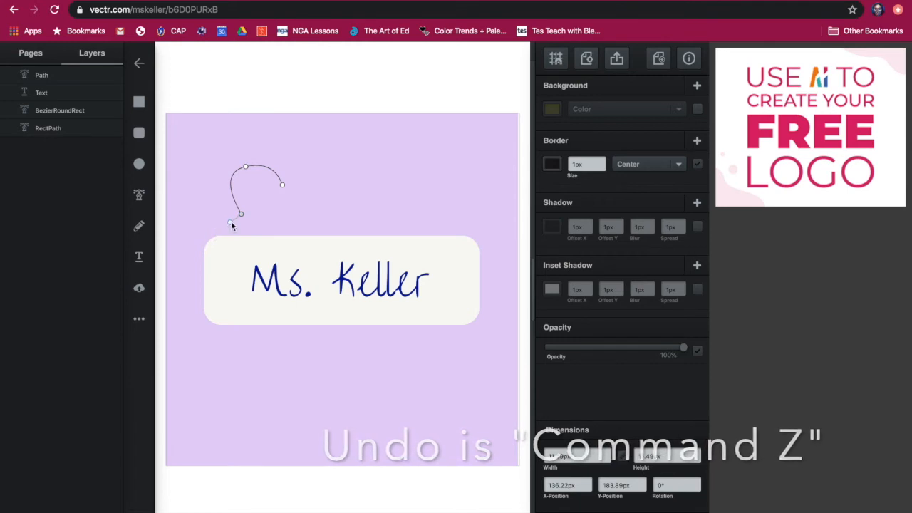
{"action": "key", "text": "super+z"}
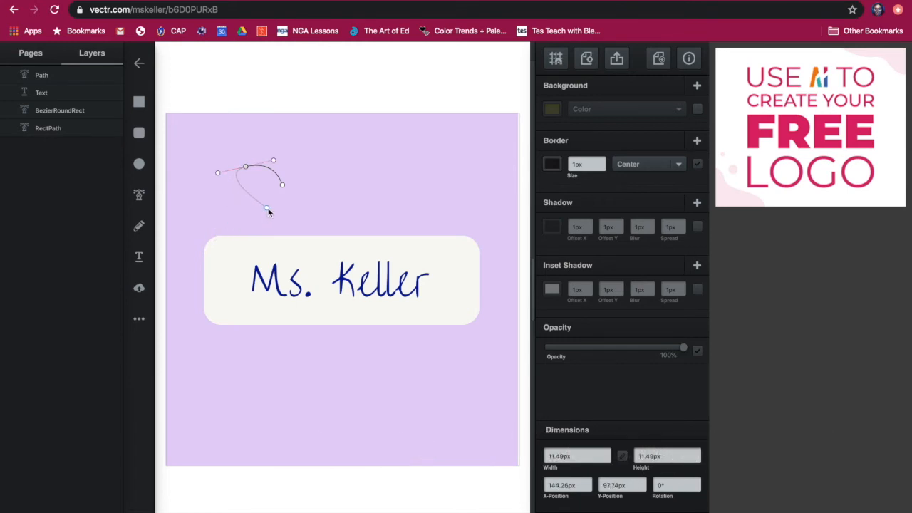
{"action": "left_click", "coordinate": [268, 207]}
{"action": "left_click_drag", "start_coordinate": [256, 225], "coordinate": [264, 234]}
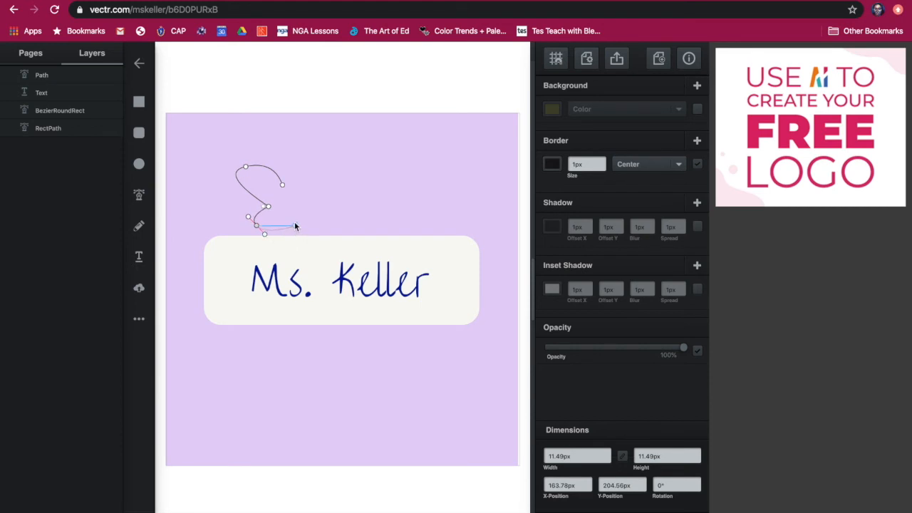
{"action": "left_click", "coordinate": [287, 215]}
{"action": "double_click", "coordinate": [284, 187]}
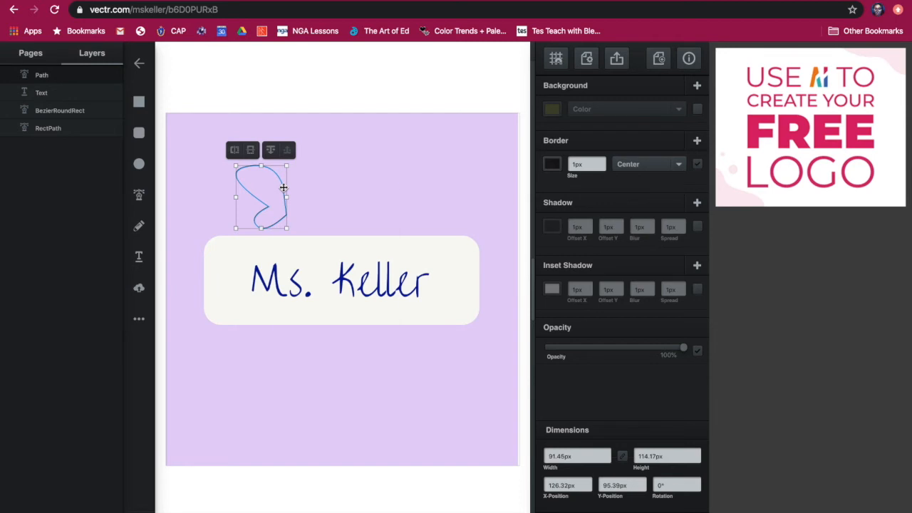
Duplicate the wing, then flip, narrow to about 76 px and tilt the copy against the original as the butterfly's opposite wing
{"action": "right_click", "coordinate": [283, 187]}
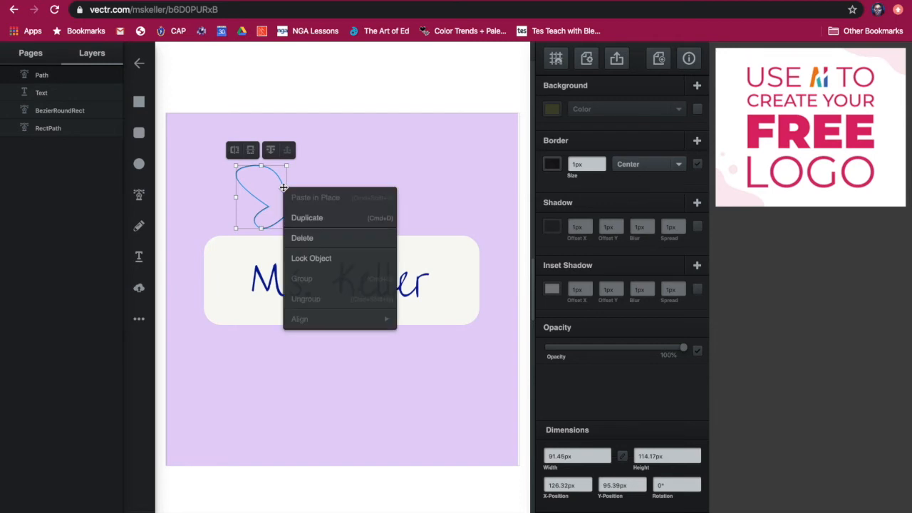
{"action": "left_click", "coordinate": [321, 218]}
{"action": "left_click_drag", "start_coordinate": [294, 212], "coordinate": [289, 193]}
{"action": "left_click_drag", "start_coordinate": [335, 163], "coordinate": [327, 156]}
{"action": "left_click_drag", "start_coordinate": [312, 194], "coordinate": [306, 189]}
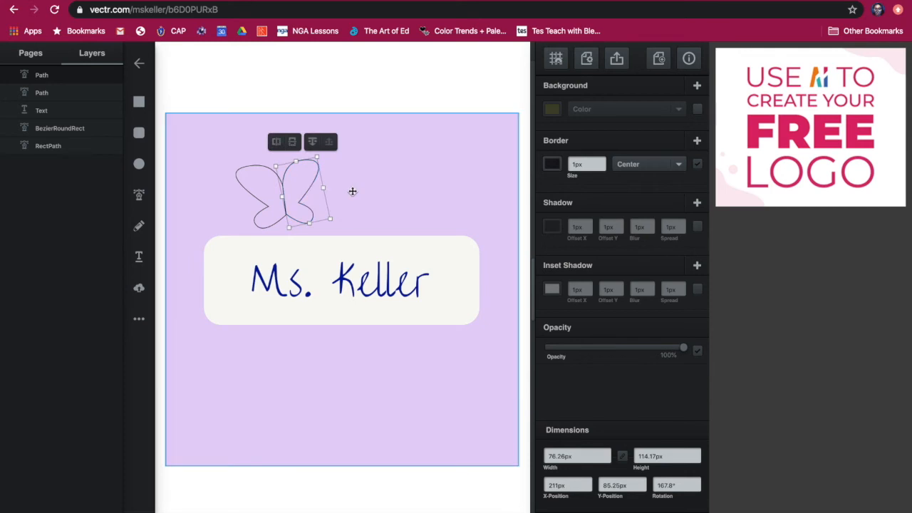
{"action": "left_click", "coordinate": [352, 191]}
Fill the butterfly's right wing with a solid golden yellow
{"action": "left_click", "coordinate": [306, 188]}
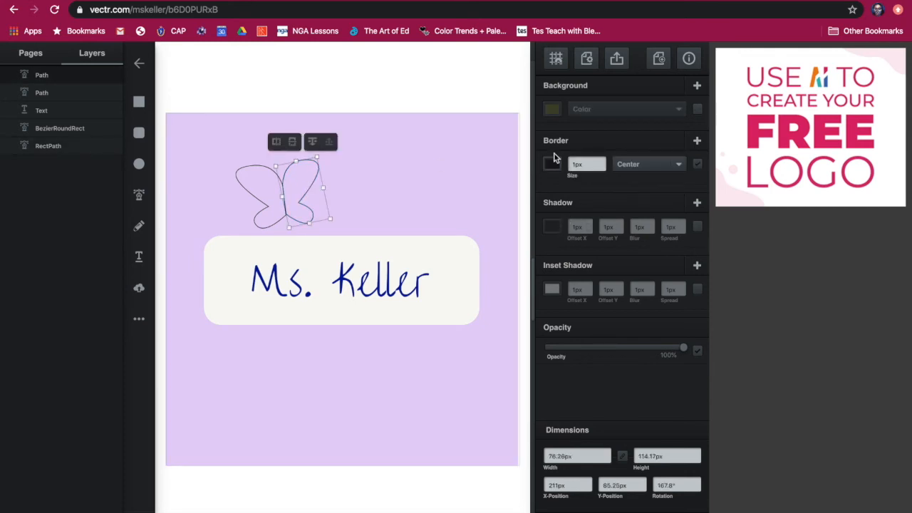
{"action": "left_click", "coordinate": [553, 109]}
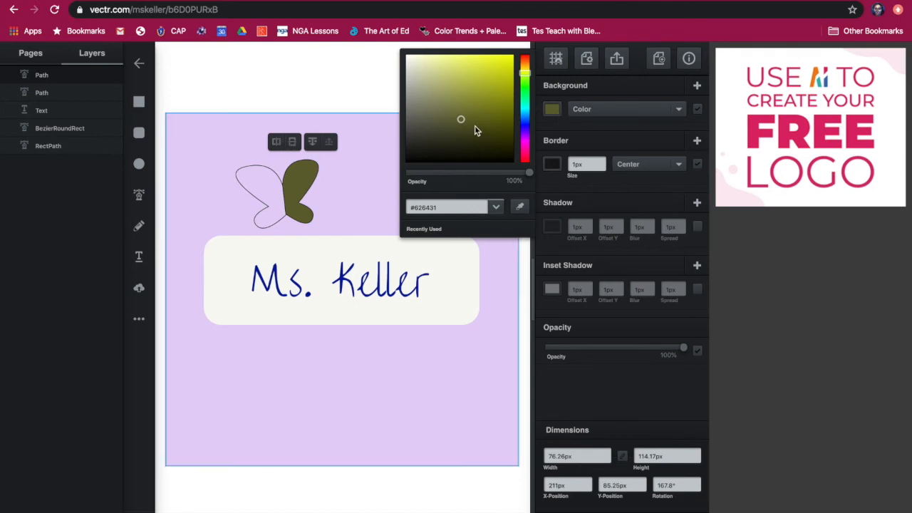
{"action": "left_click", "coordinate": [525, 119]}
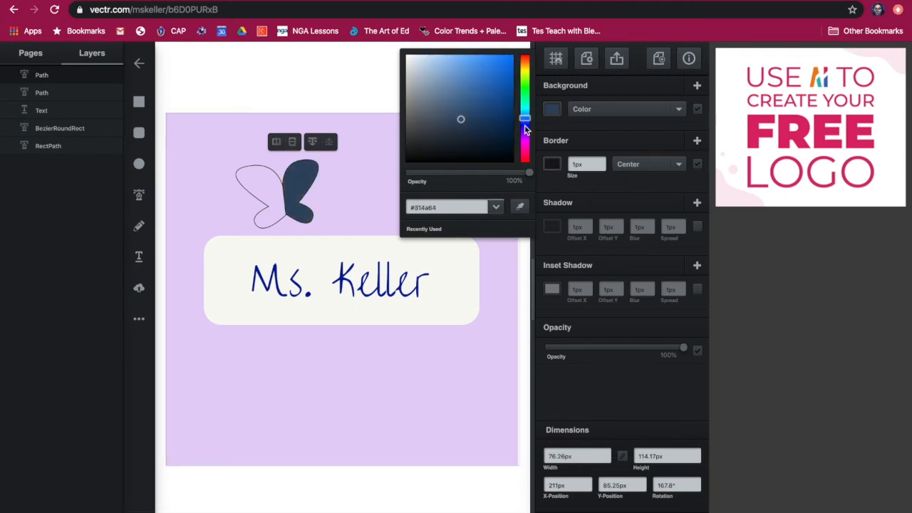
{"action": "left_click_drag", "start_coordinate": [525, 128], "coordinate": [525, 146]}
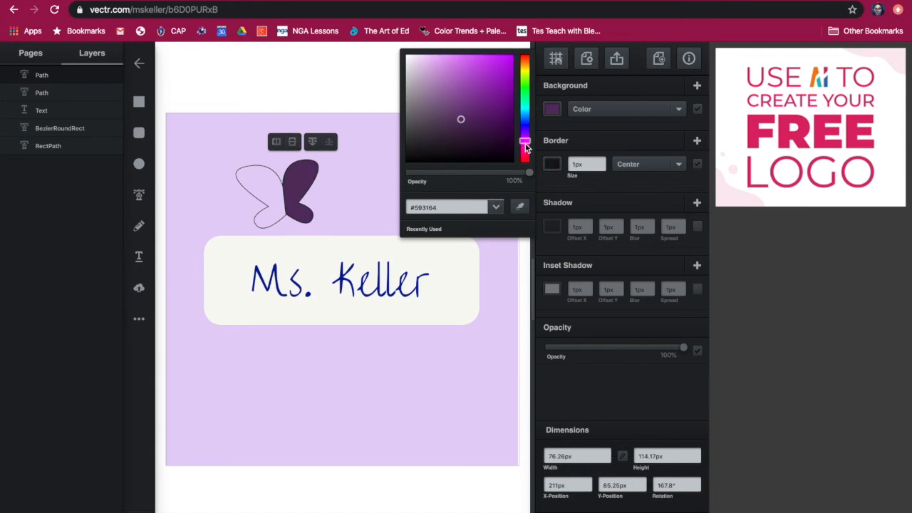
{"action": "left_click", "coordinate": [527, 71]}
{"action": "left_click_drag", "start_coordinate": [479, 69], "coordinate": [485, 52]}
{"action": "left_click", "coordinate": [267, 188]}
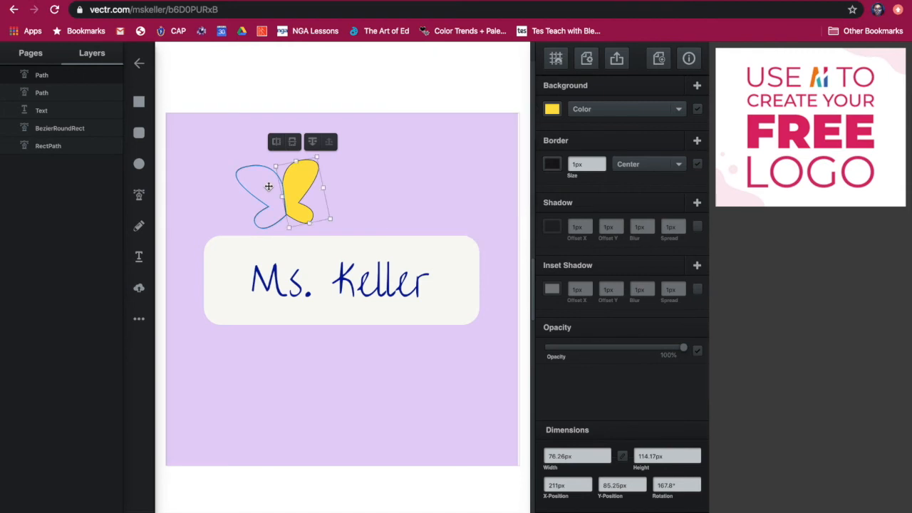
Fill the butterfly's left wing with a solid orange and deselect it
{"action": "left_click", "coordinate": [265, 187]}
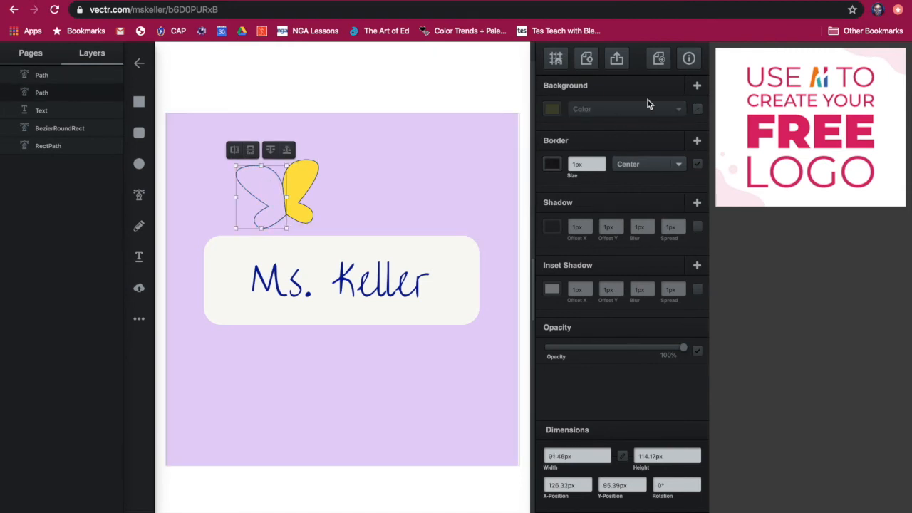
{"action": "left_click", "coordinate": [677, 108]}
{"action": "left_click", "coordinate": [677, 108]}
{"action": "left_click", "coordinate": [552, 108]}
{"action": "left_click_drag", "start_coordinate": [489, 67], "coordinate": [505, 55]}
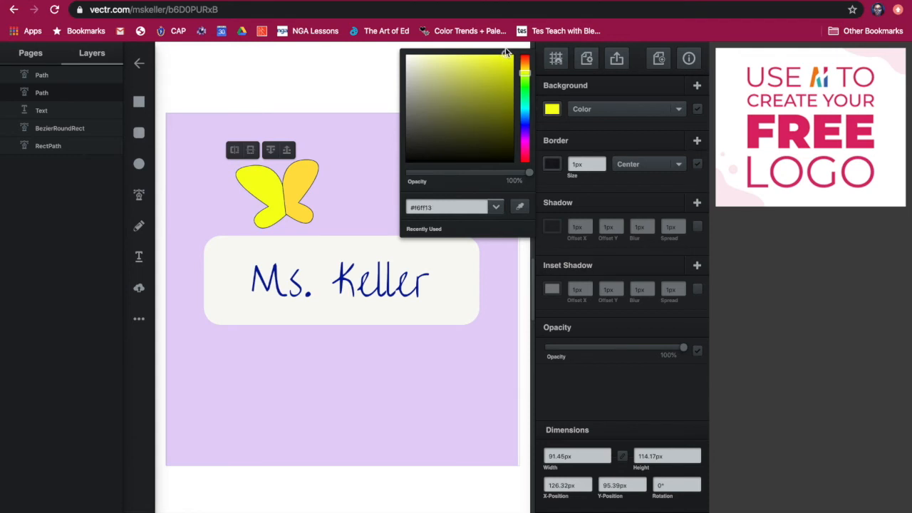
{"action": "left_click_drag", "start_coordinate": [525, 77], "coordinate": [525, 69]}
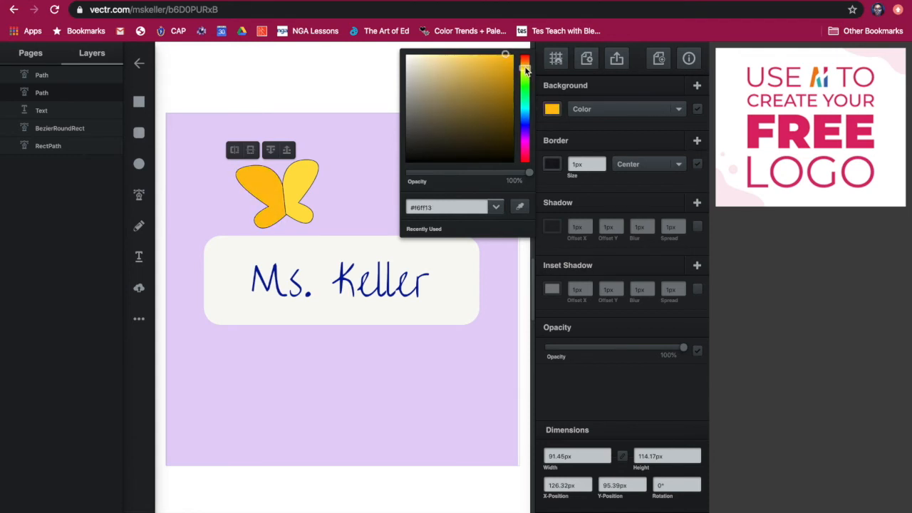
{"action": "left_click", "coordinate": [366, 131]}
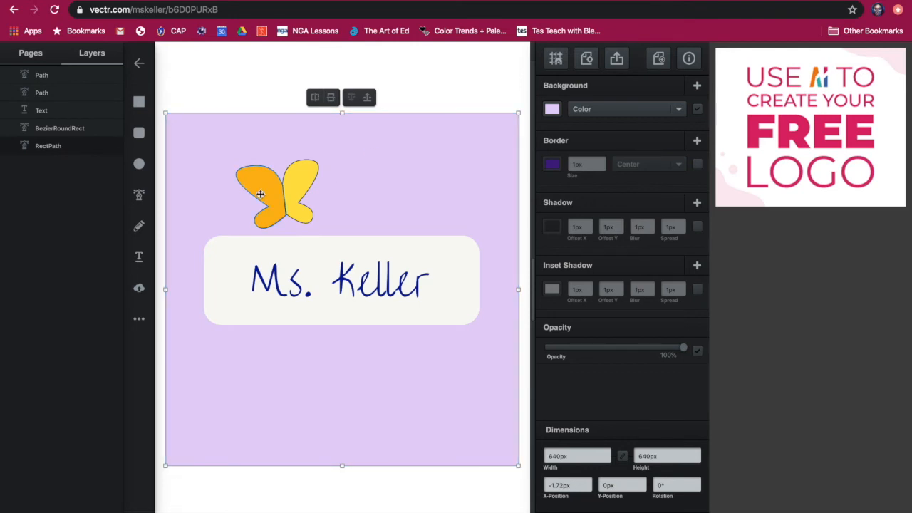
Draw a narrow butterfly body about 26 × 109 px between the two wings with the Pencil tool
{"action": "left_click", "coordinate": [140, 226]}
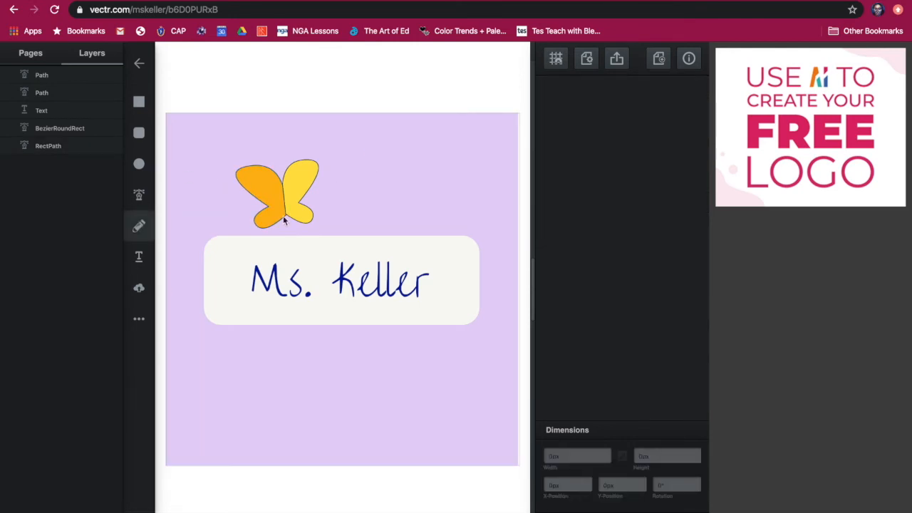
{"action": "left_click_drag", "start_coordinate": [288, 227], "coordinate": [285, 214]}
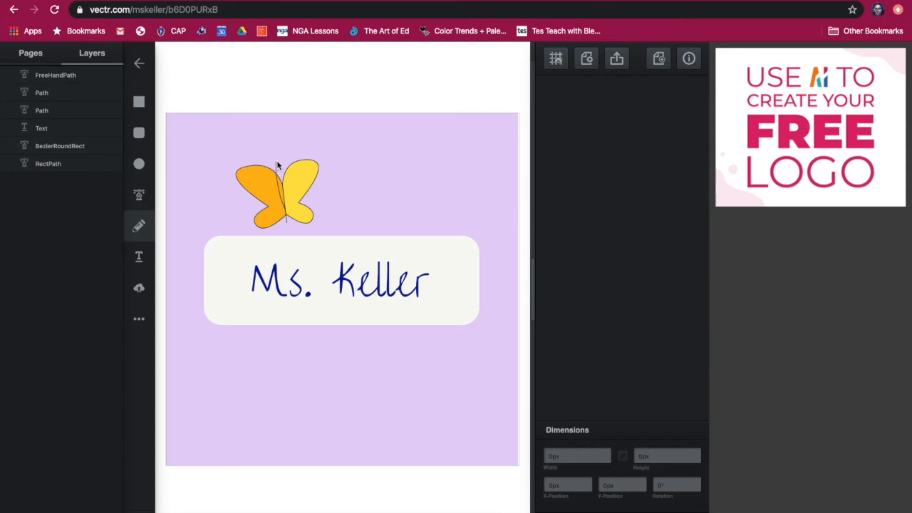
{"action": "left_click_drag", "start_coordinate": [283, 174], "coordinate": [287, 223]}
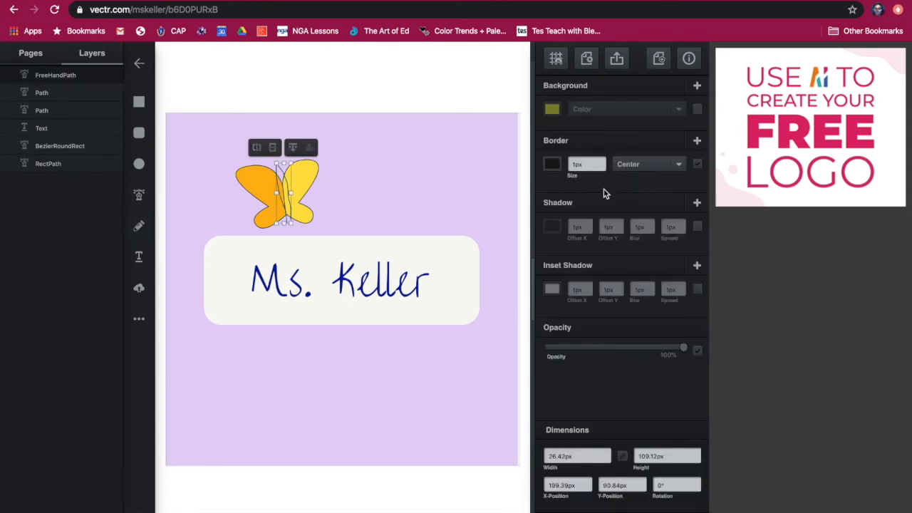
Fill the butterfly's body with solid black #000000
{"action": "left_click", "coordinate": [679, 111]}
{"action": "left_click", "coordinate": [679, 109]}
{"action": "left_click", "coordinate": [553, 109]}
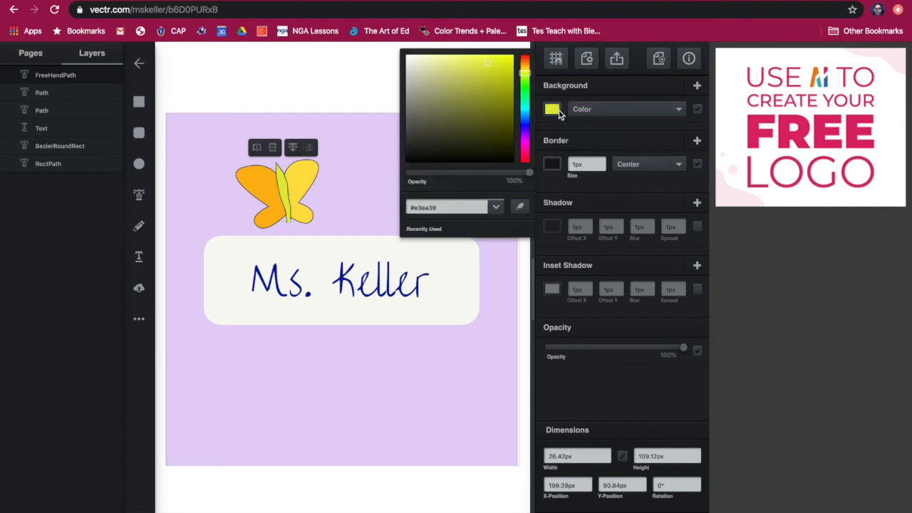
{"action": "left_click_drag", "start_coordinate": [485, 142], "coordinate": [522, 173]}
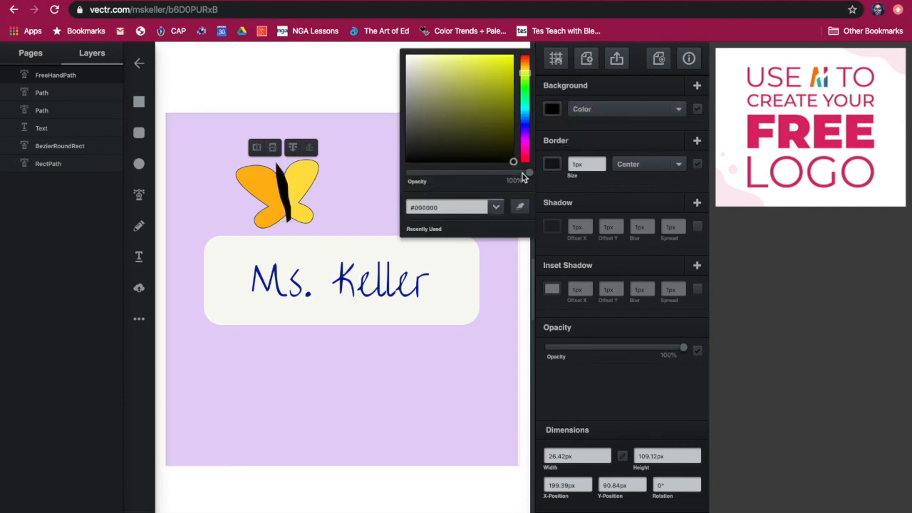
Move the butterfly's black body slightly left so it sits centered between the two wings
{"action": "left_click", "coordinate": [384, 193]}
{"action": "left_click", "coordinate": [366, 191]}
{"action": "left_click", "coordinate": [284, 194]}
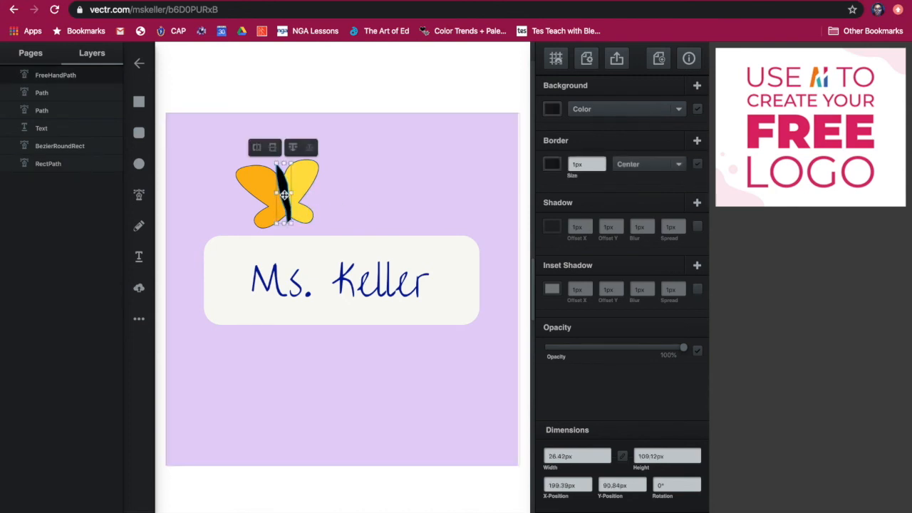
{"action": "left_click_drag", "start_coordinate": [290, 193], "coordinate": [282, 185]}
{"action": "left_click", "coordinate": [356, 193]}
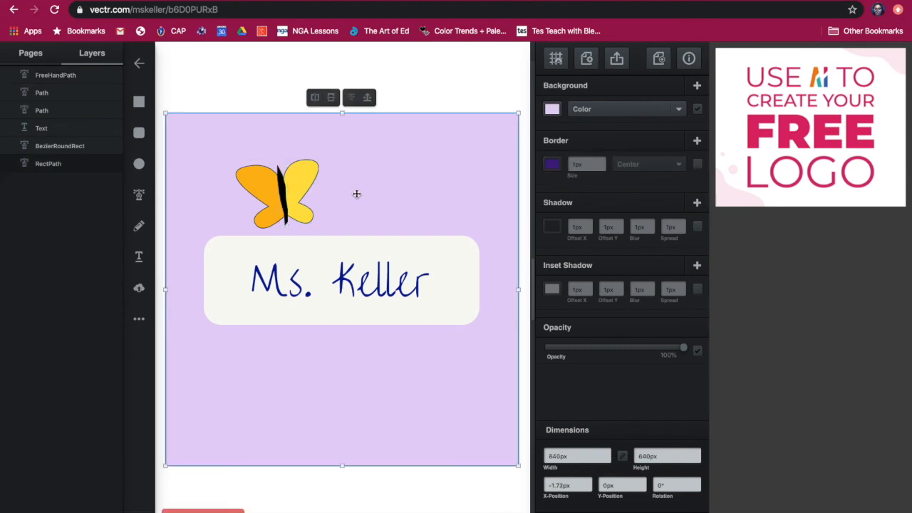
Insert the uploaded photo 100_0012.JPG, scaled to about 316 × 237 px and placed just below the name text
{"action": "left_click", "coordinate": [139, 290]}
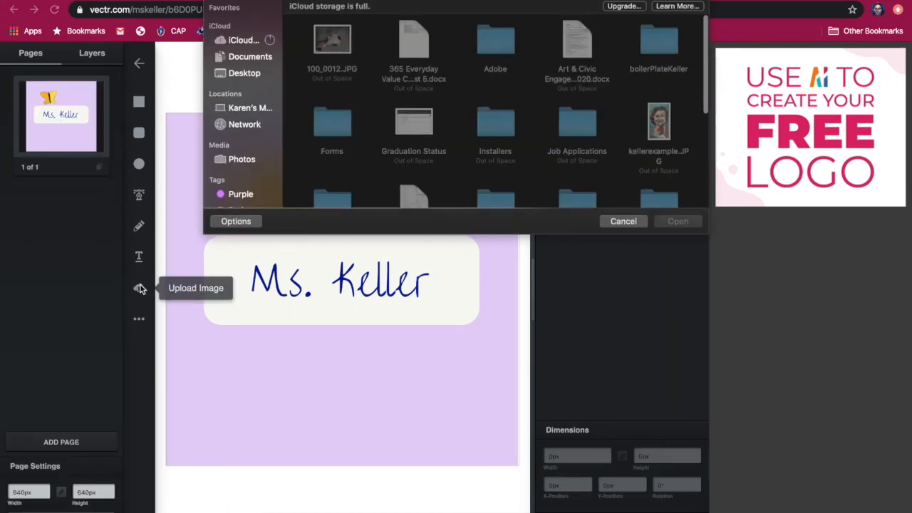
{"action": "left_click", "coordinate": [330, 45]}
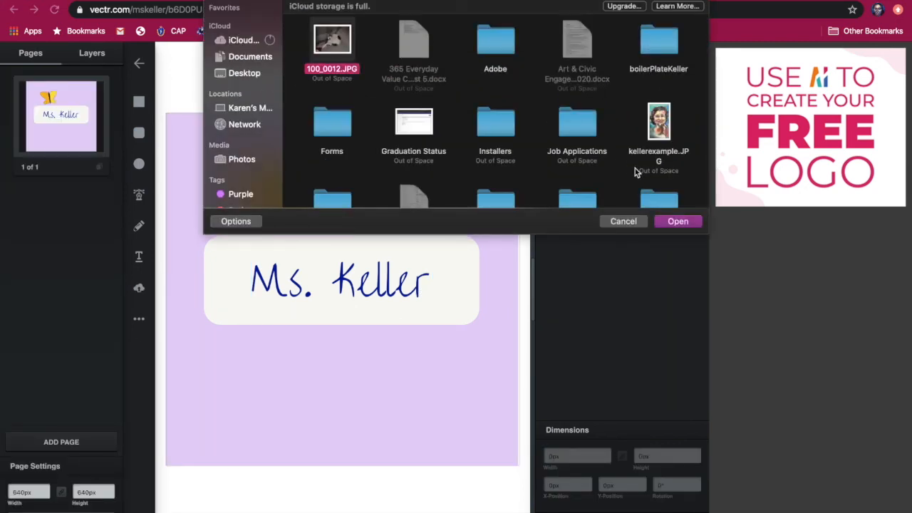
{"action": "left_click", "coordinate": [678, 223]}
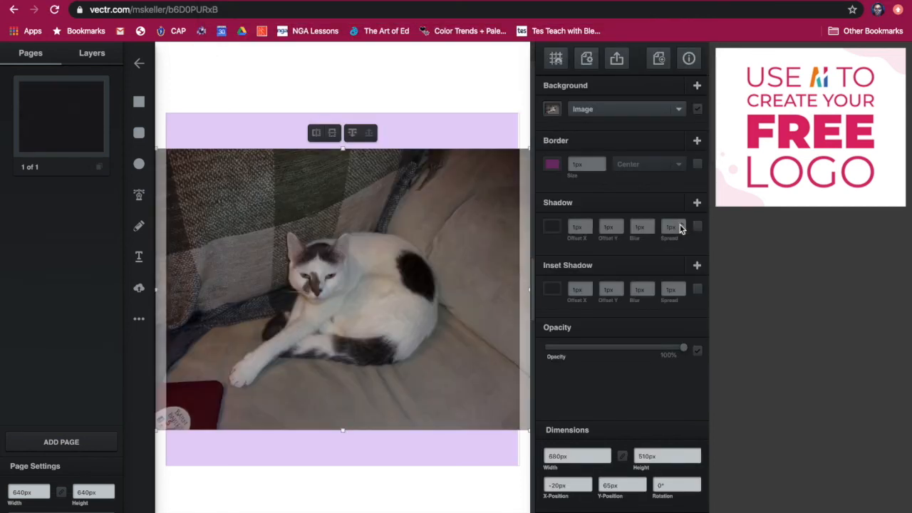
{"action": "left_click_drag", "start_coordinate": [519, 180], "coordinate": [274, 300]}
{"action": "left_click_drag", "start_coordinate": [219, 332], "coordinate": [369, 343]}
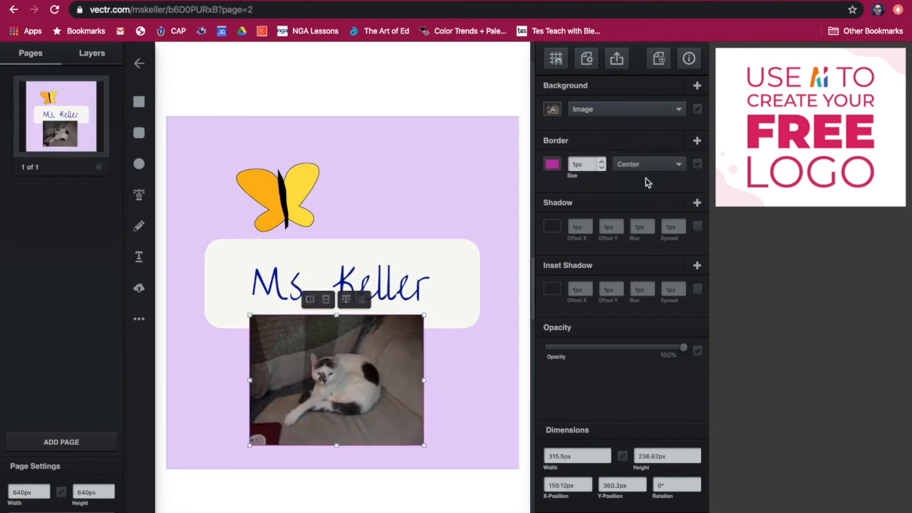
Give the cat photo a 6 px border in the dark blue sampled from the name text, and deselect everything
{"action": "left_click", "coordinate": [552, 165]}
{"action": "left_click", "coordinate": [519, 227]}
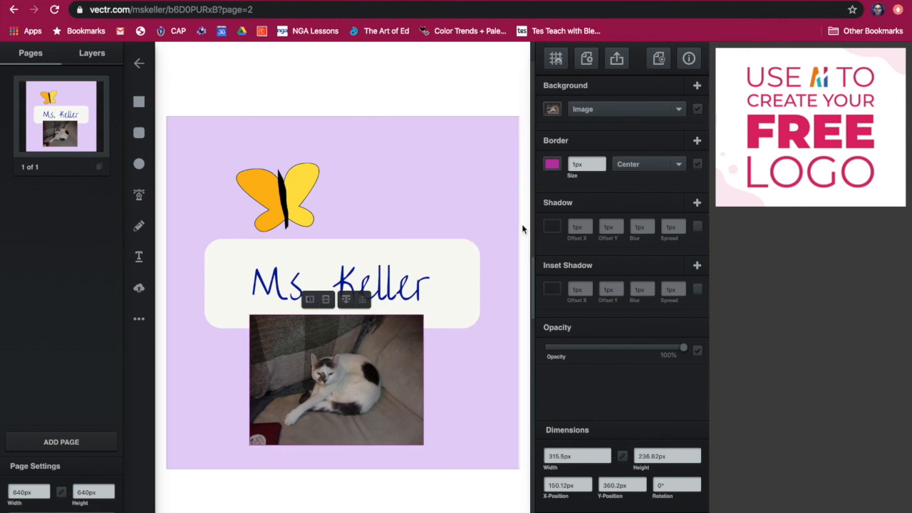
{"action": "left_click", "coordinate": [388, 293]}
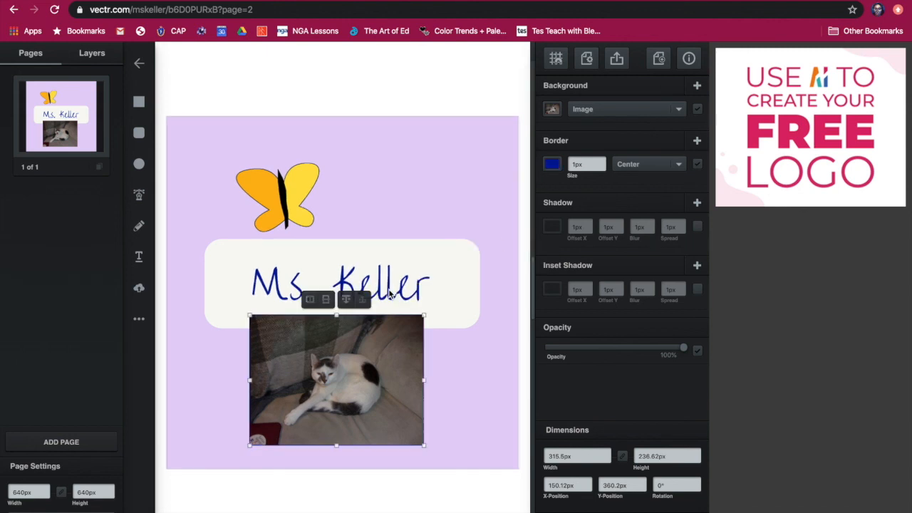
{"action": "left_click", "coordinate": [603, 166]}
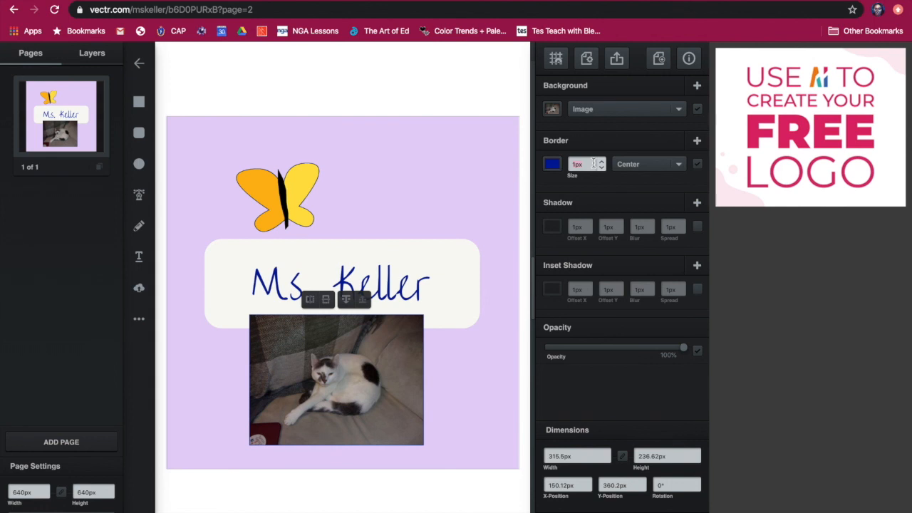
{"action": "left_click", "coordinate": [603, 161]}
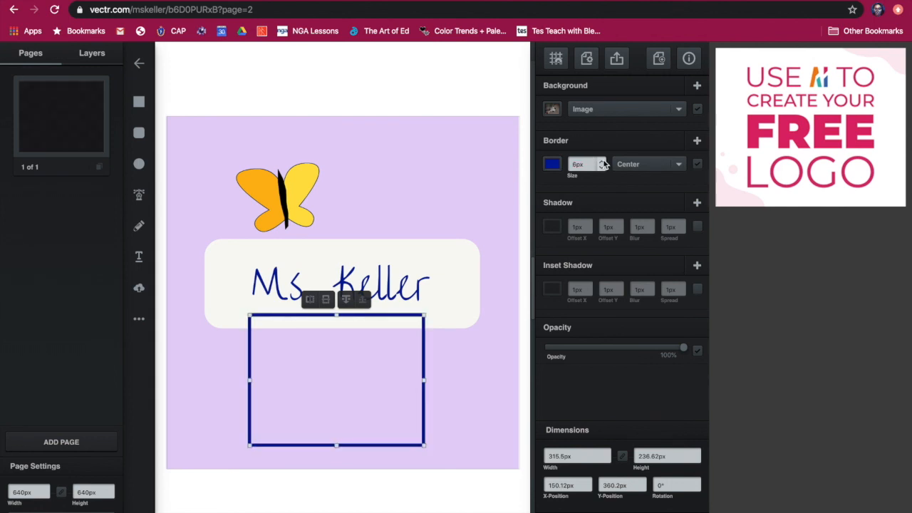
{"action": "left_click", "coordinate": [487, 192]}
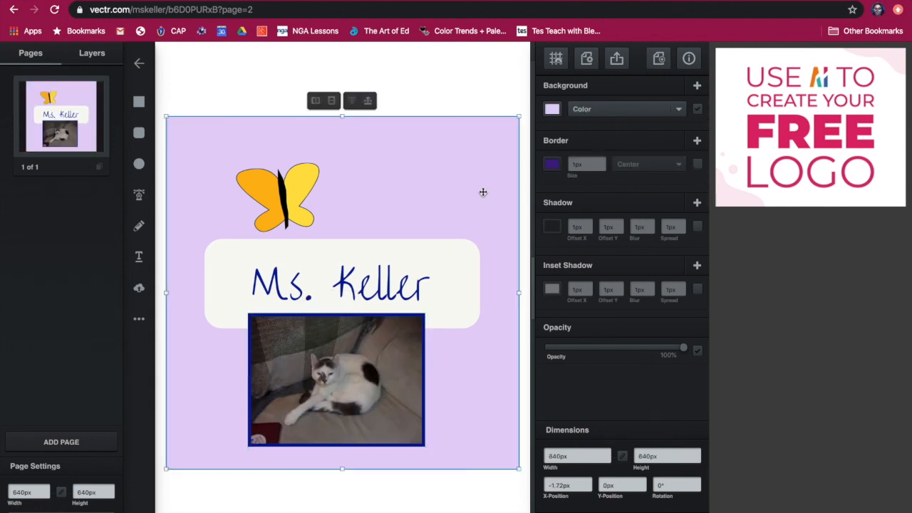
{"action": "left_click", "coordinate": [456, 100]}
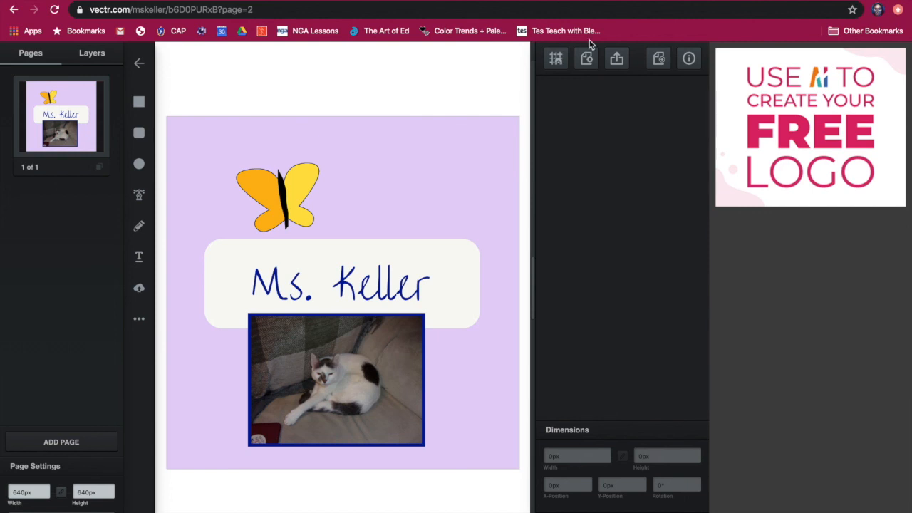
Open the page's export settings and set the file format to PNG
{"action": "left_click", "coordinate": [616, 59]}
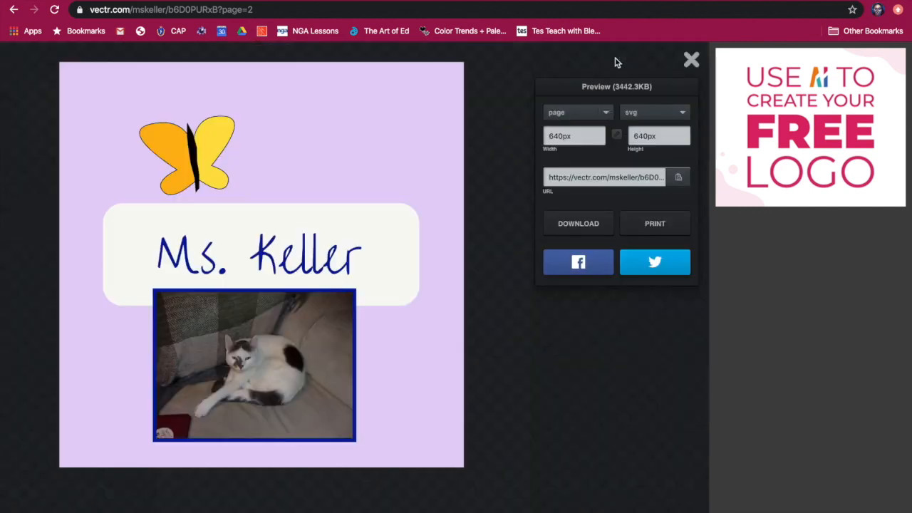
{"action": "left_click", "coordinate": [684, 117]}
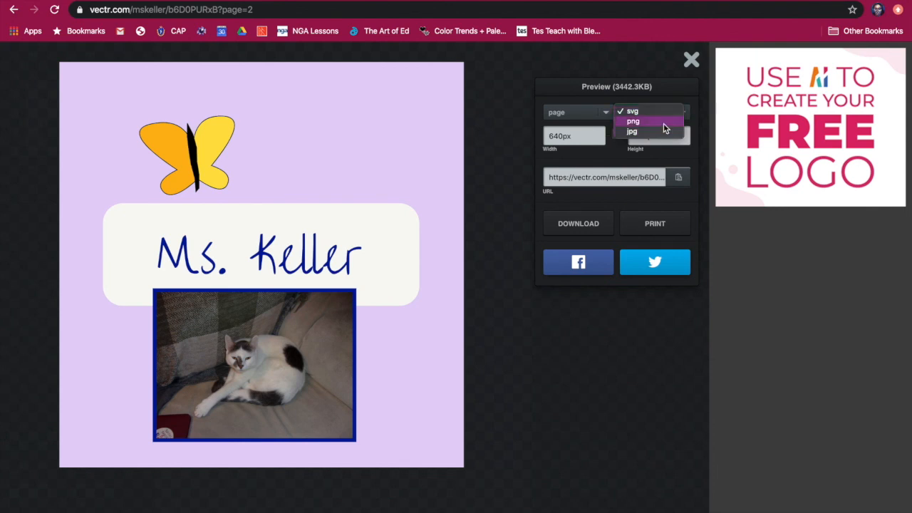
{"action": "left_click", "coordinate": [663, 122]}
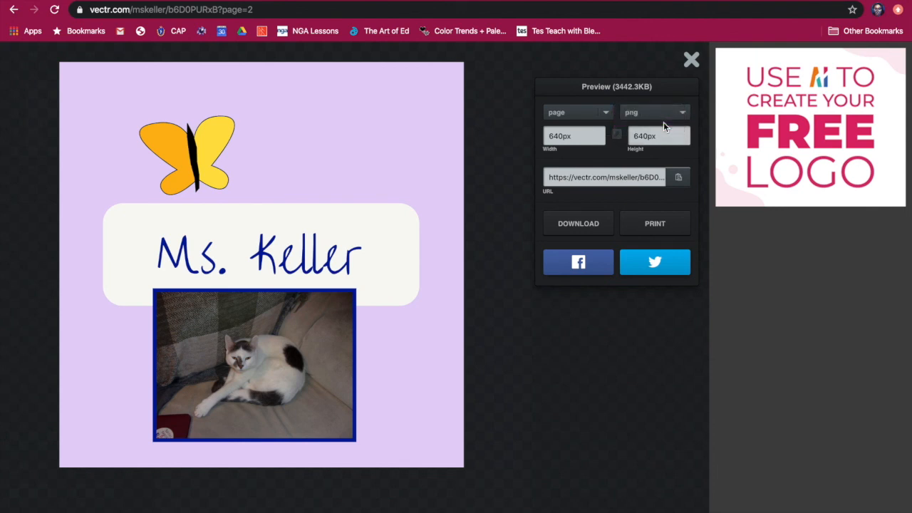